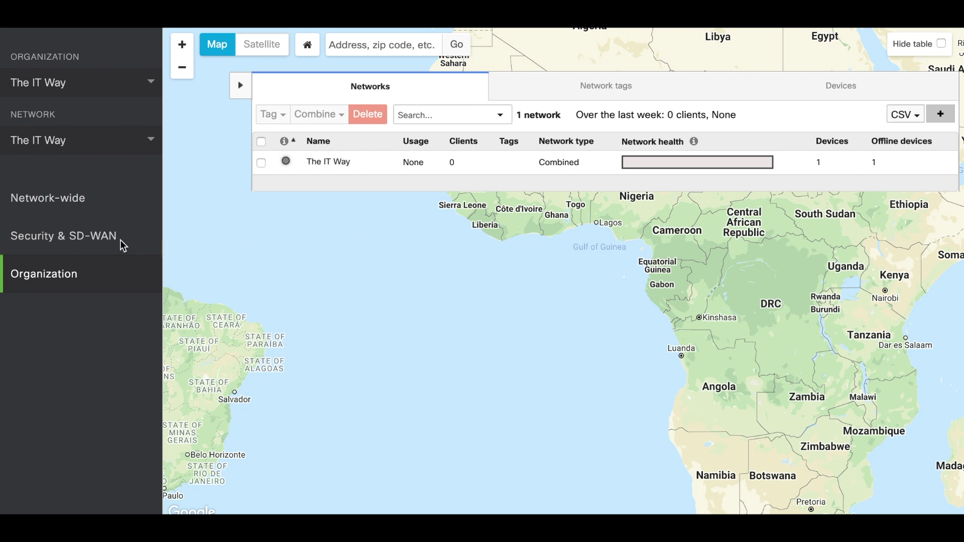
Enable the Client VPN server on the Security & SD-WAN Client VPN page
mouse_move(86, 242)
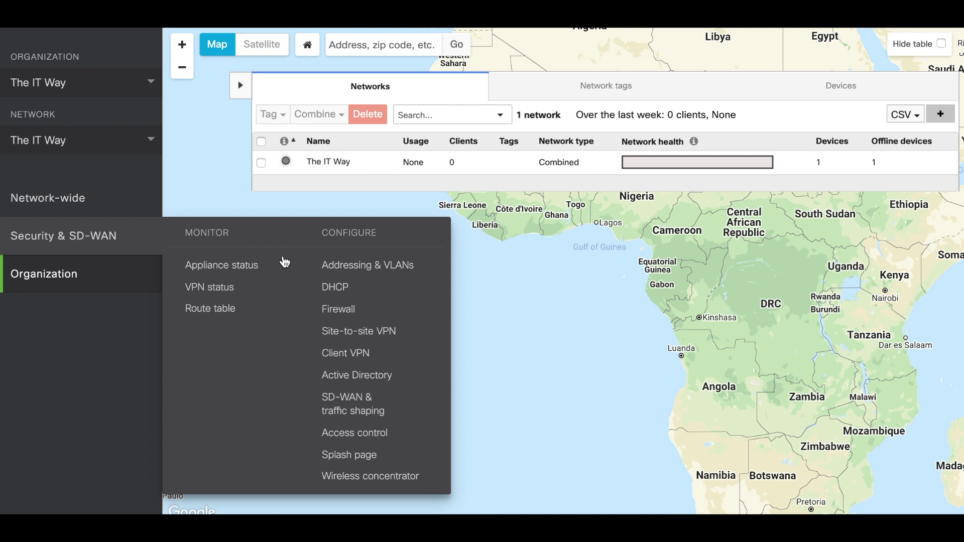
click(343, 355)
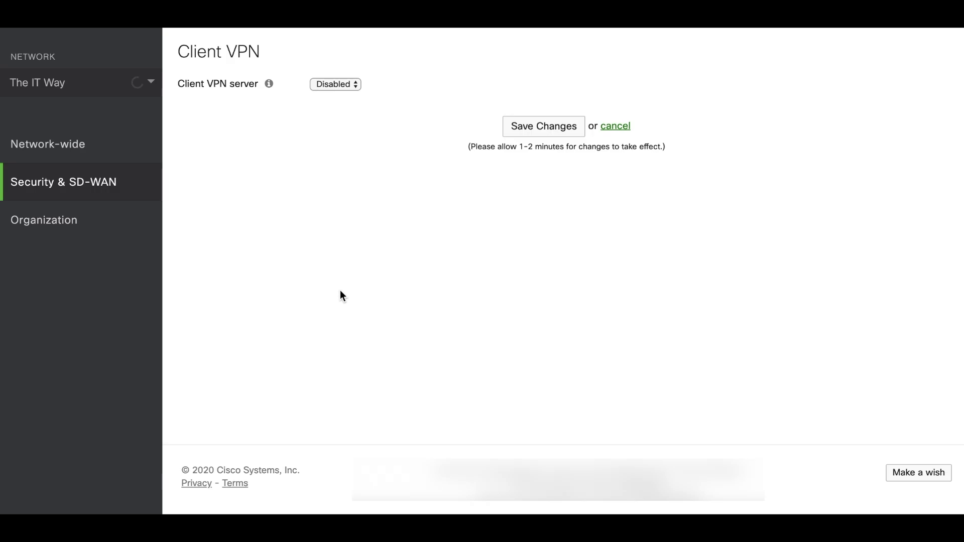
click(335, 84)
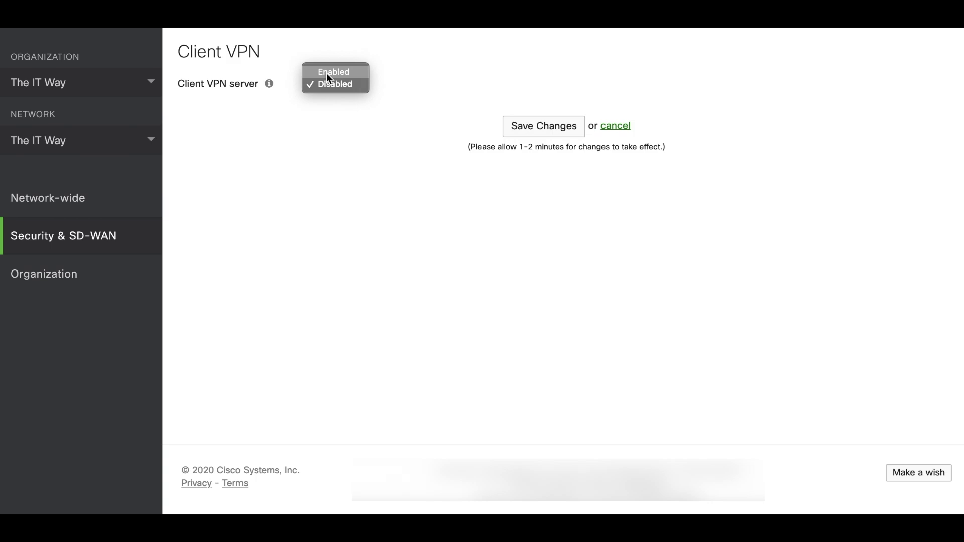
click(327, 73)
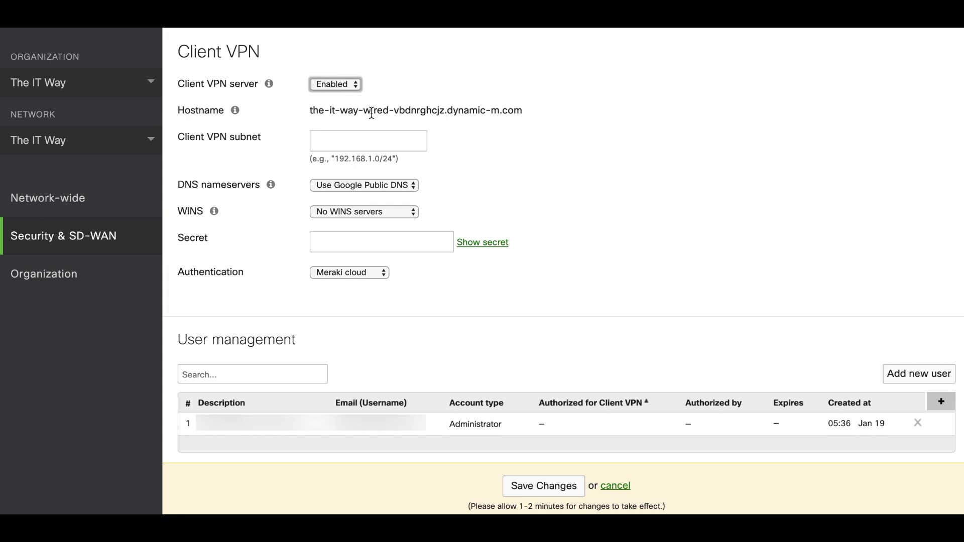
Enter subnet 192.168.1.0/24, keep Google Public DNS nameservers, and type the shared secret
click(340, 144)
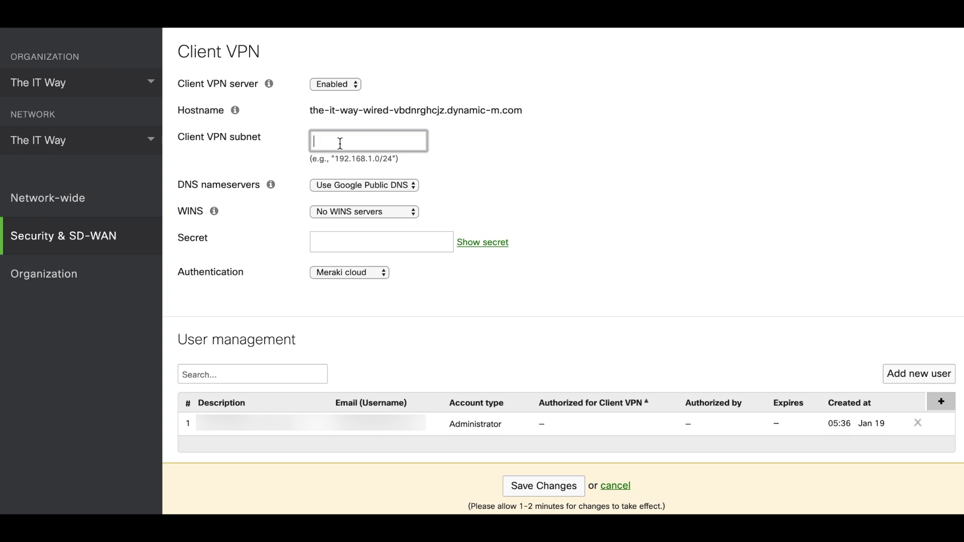
text(192.168.1.0/24)
click(340, 188)
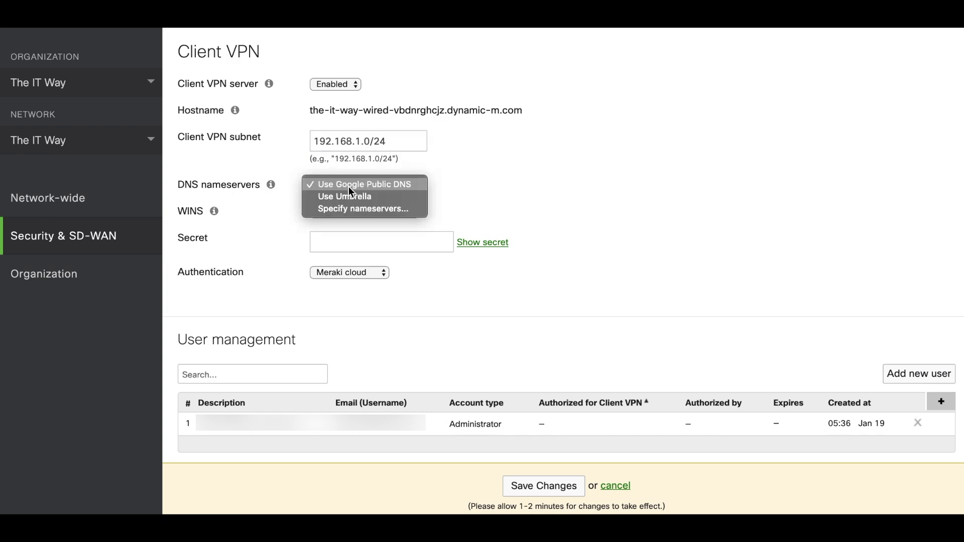
click(347, 209)
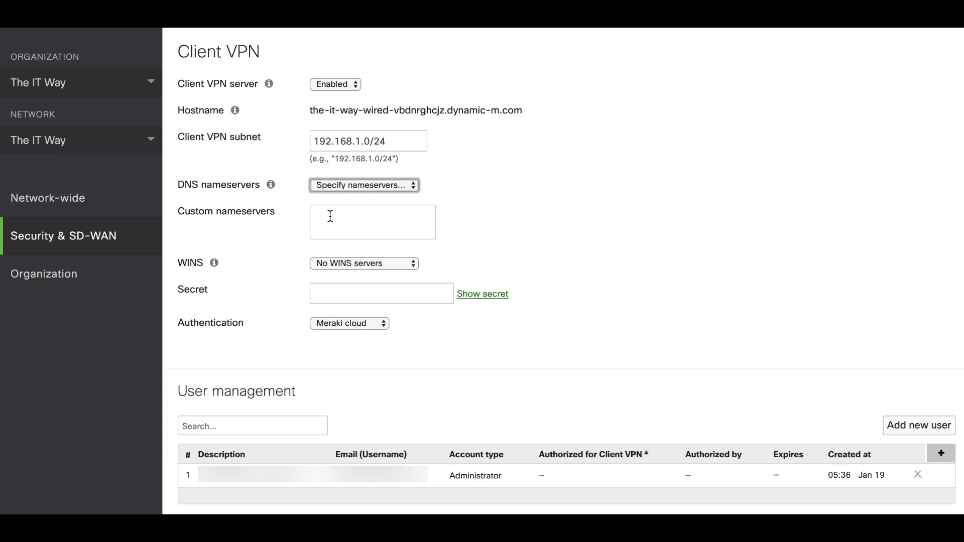
click(350, 186)
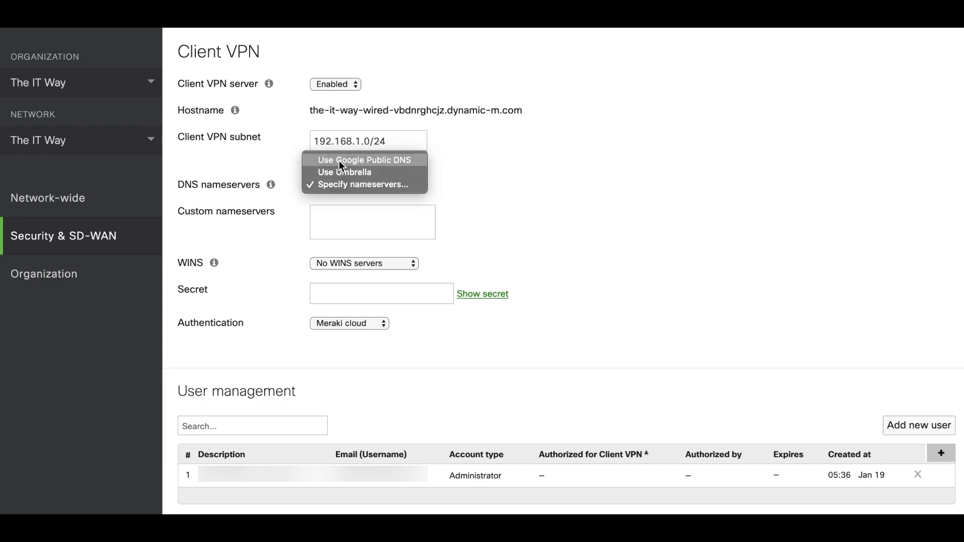
click(339, 161)
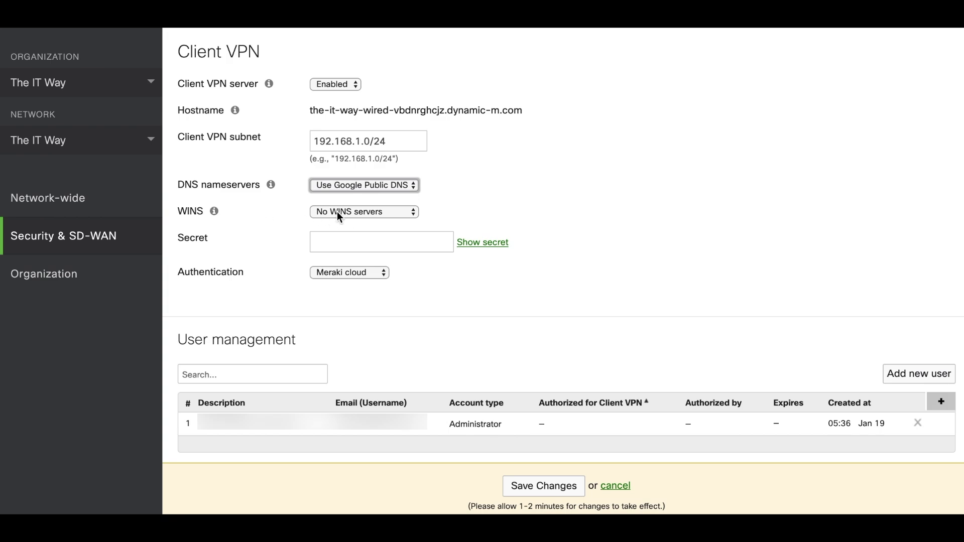
click(340, 240)
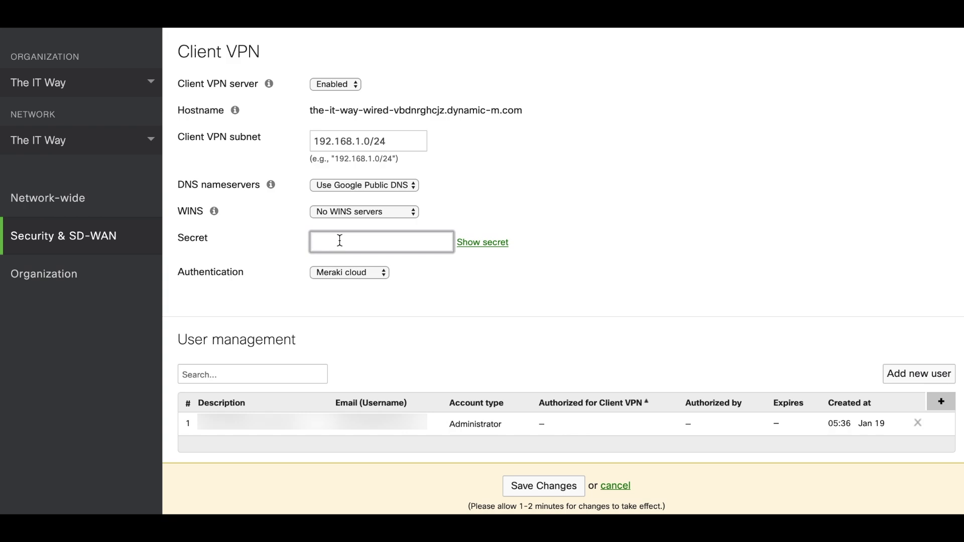
text(•••••••••)
Try RADIUS and Active Directory authentication, then settle back on Meraki cloud authentication
click(345, 274)
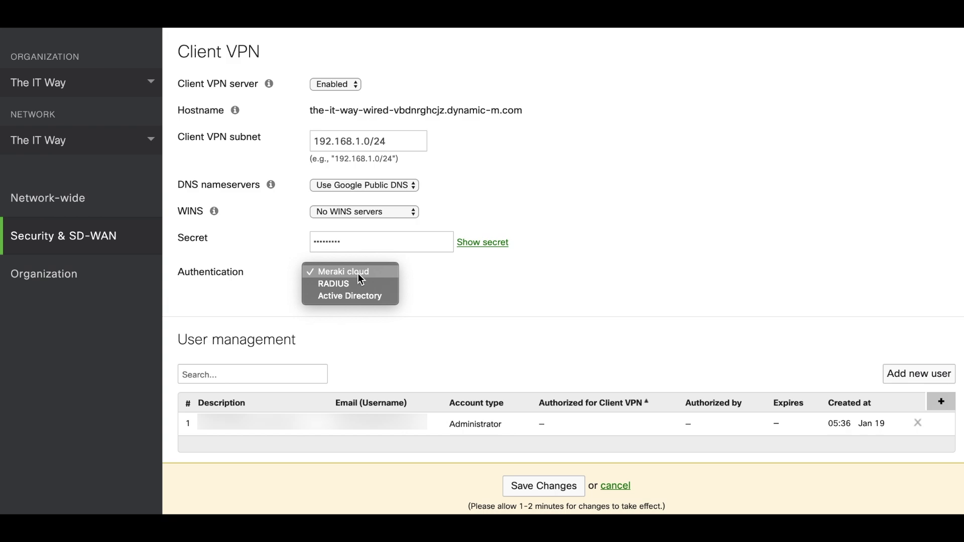
click(347, 284)
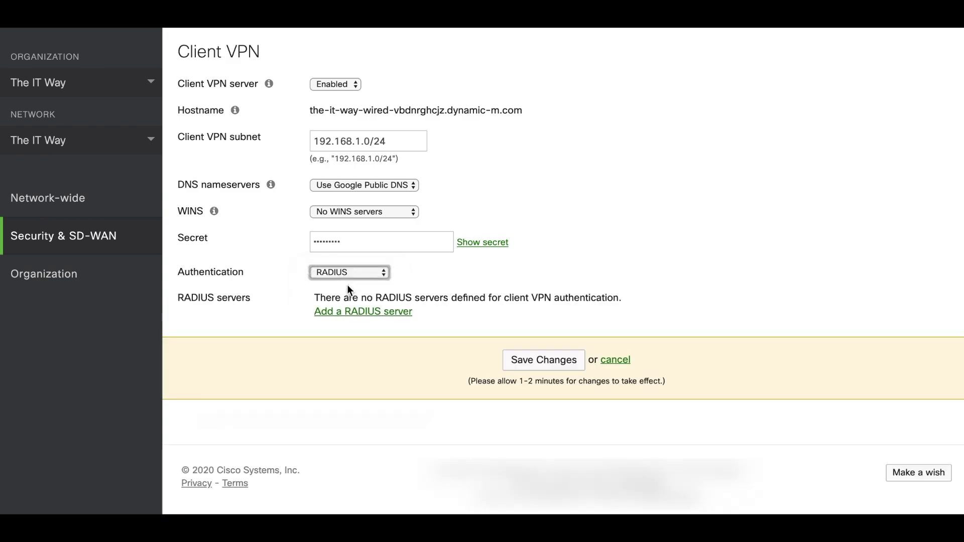
click(377, 312)
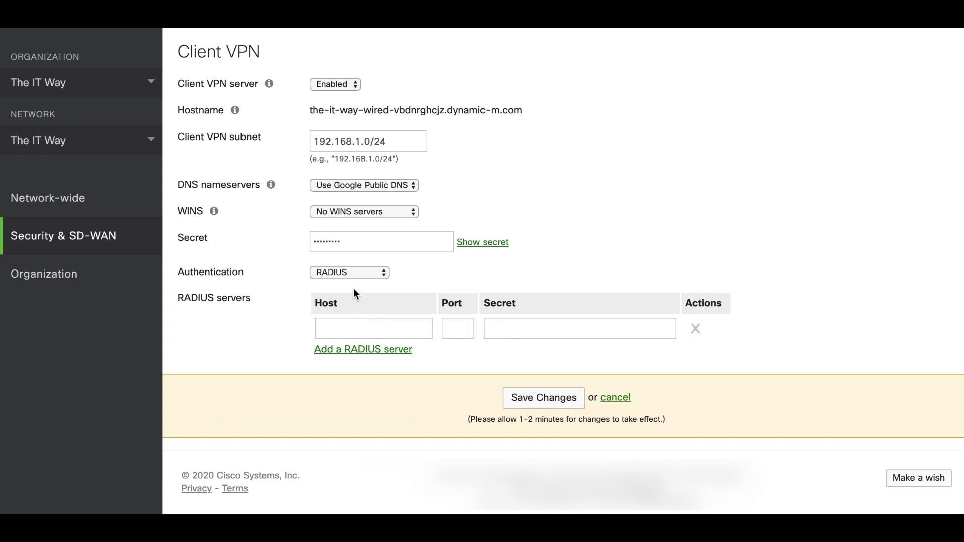
click(342, 278)
click(339, 285)
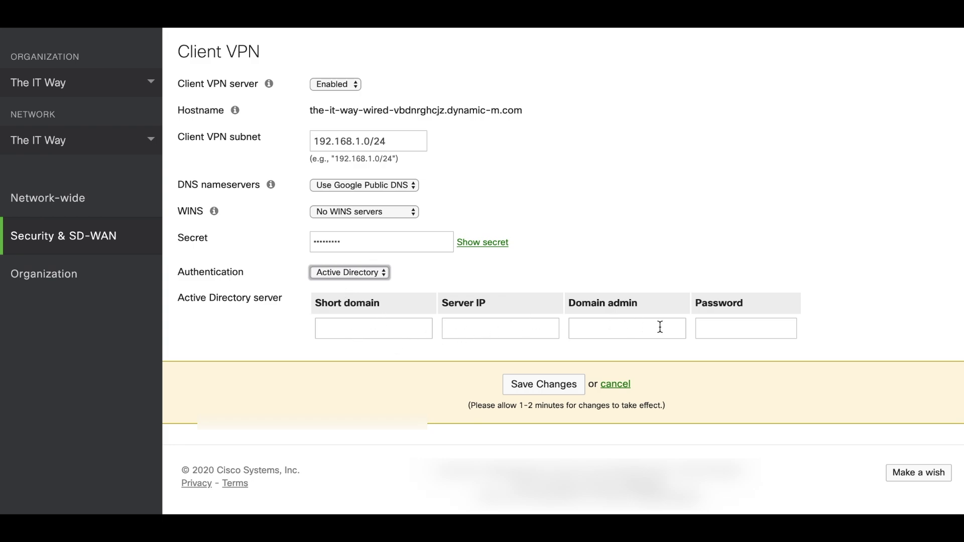
click(376, 274)
click(339, 247)
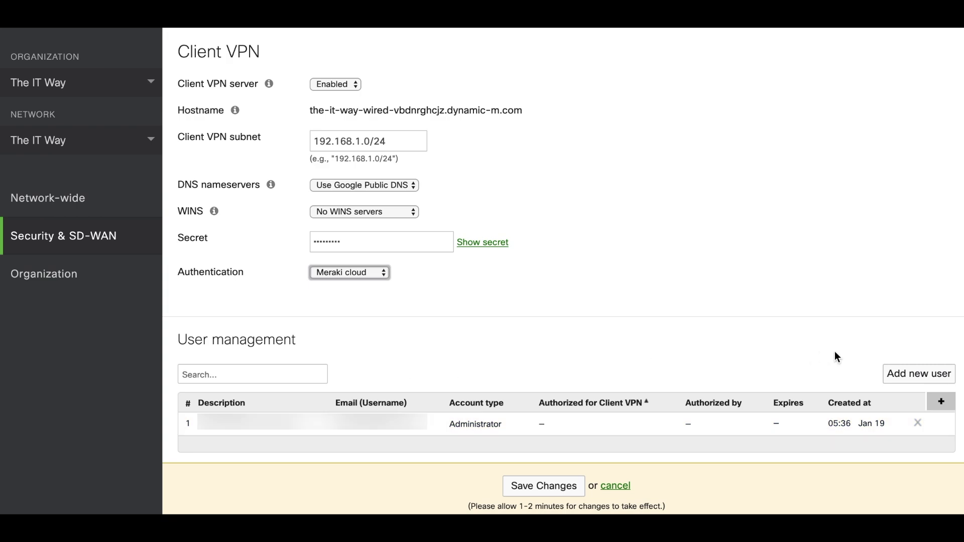
Start a new VPN user described as 'IT Way user' with the user's e-mail and a generated password
click(916, 374)
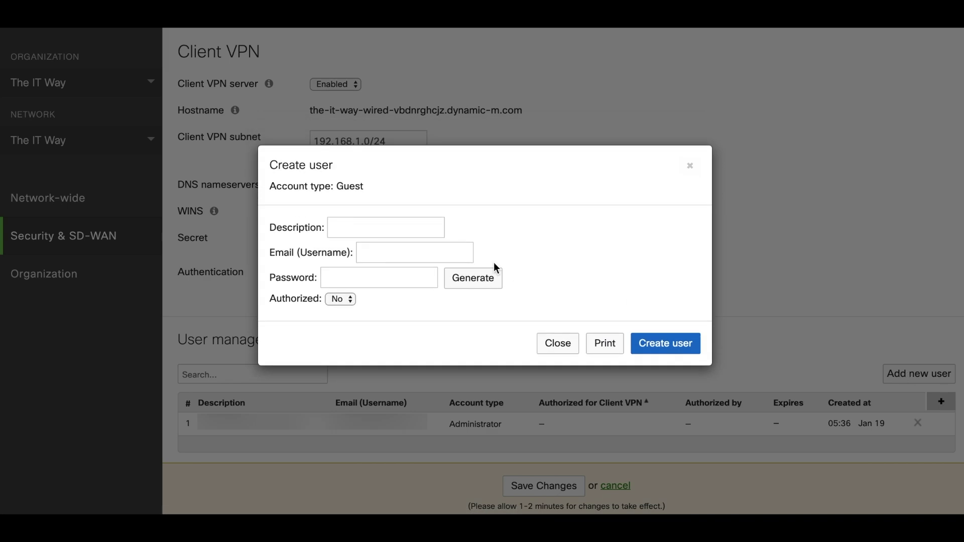
click(364, 224)
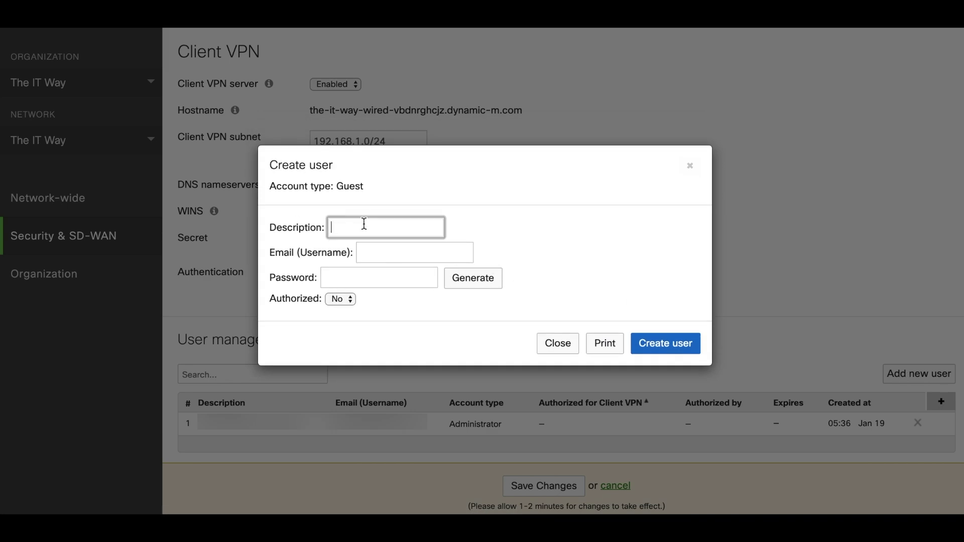
text(IT Way user)
click(376, 250)
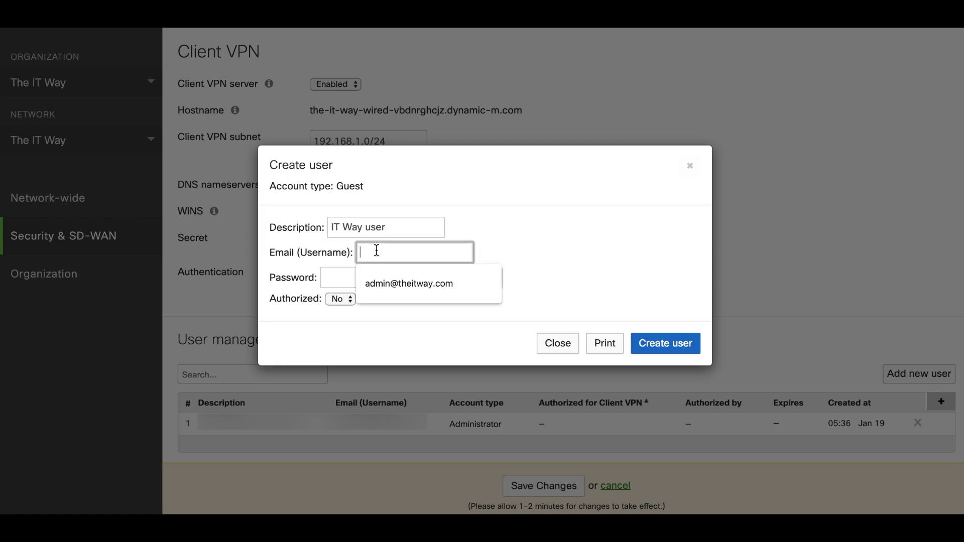
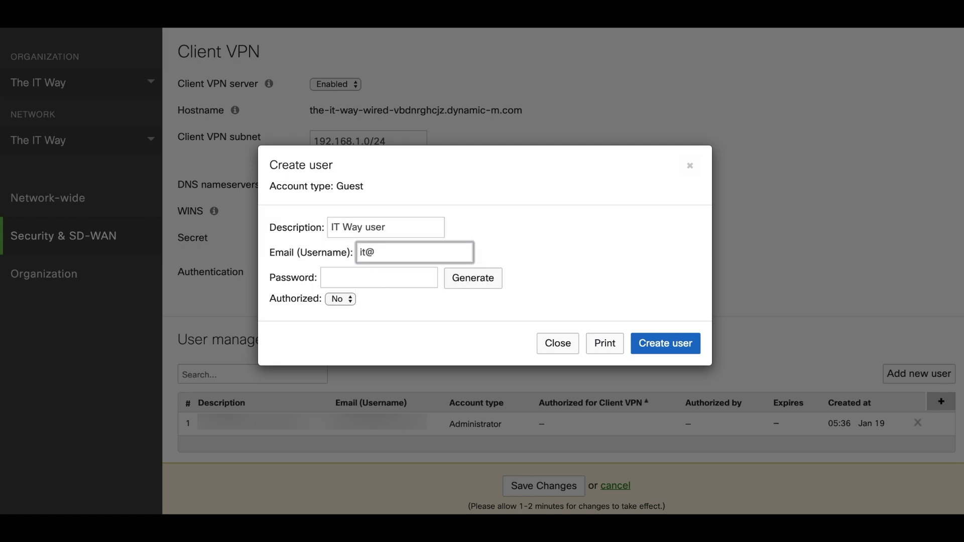
click(353, 276)
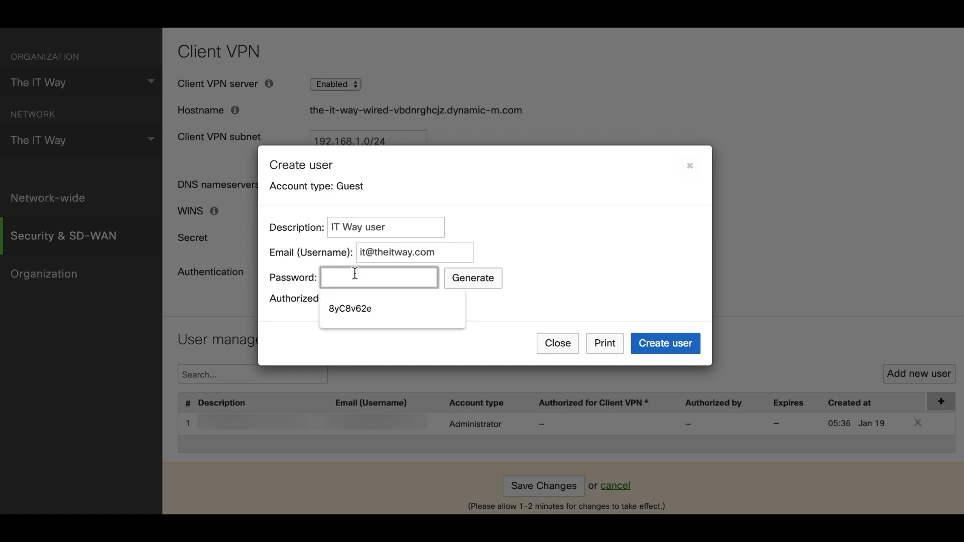
text(123456789)
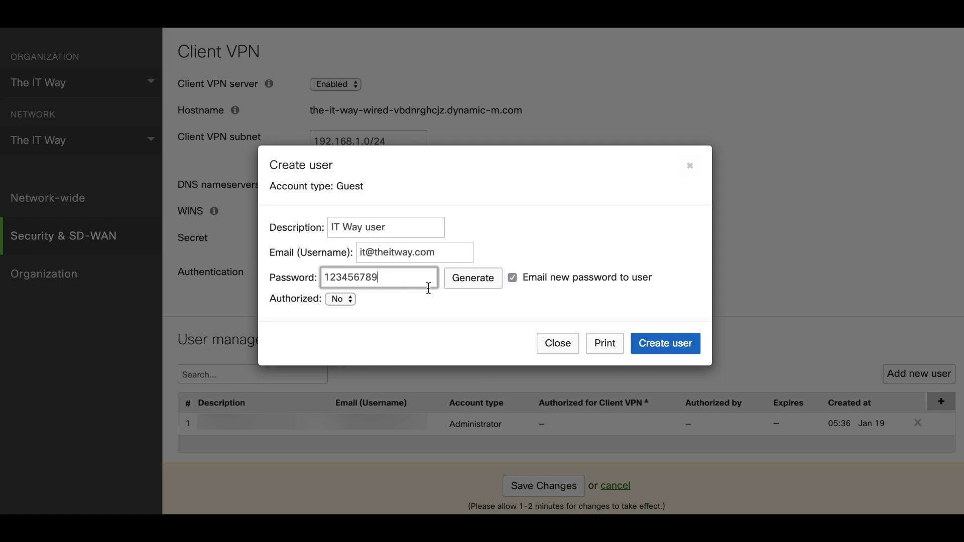
click(468, 286)
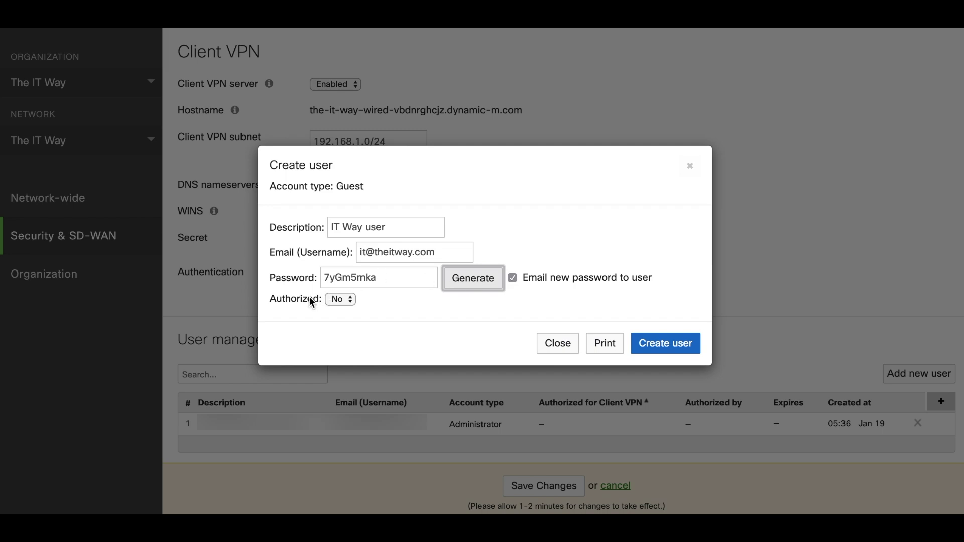
Authorize the user for Client VPN and set the account to expire in 10 days
click(342, 301)
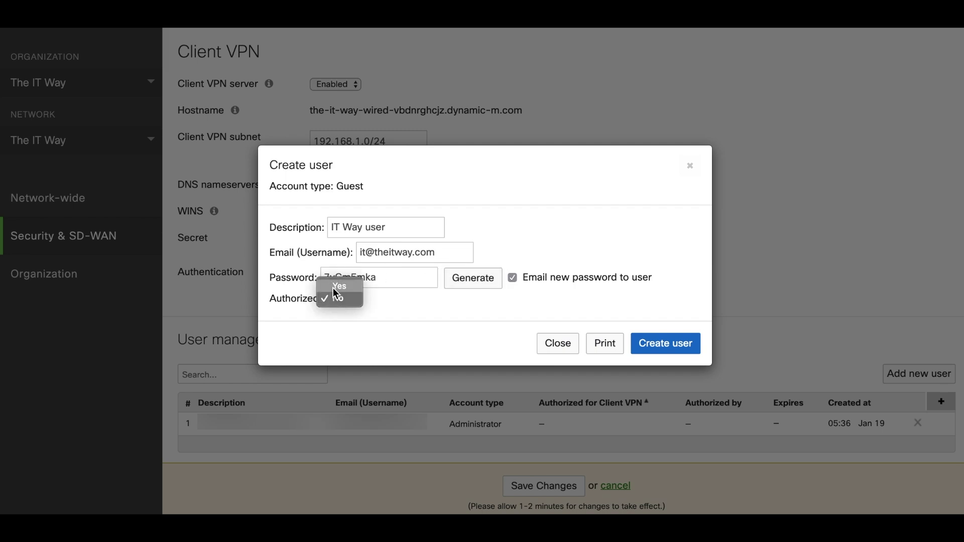
click(334, 288)
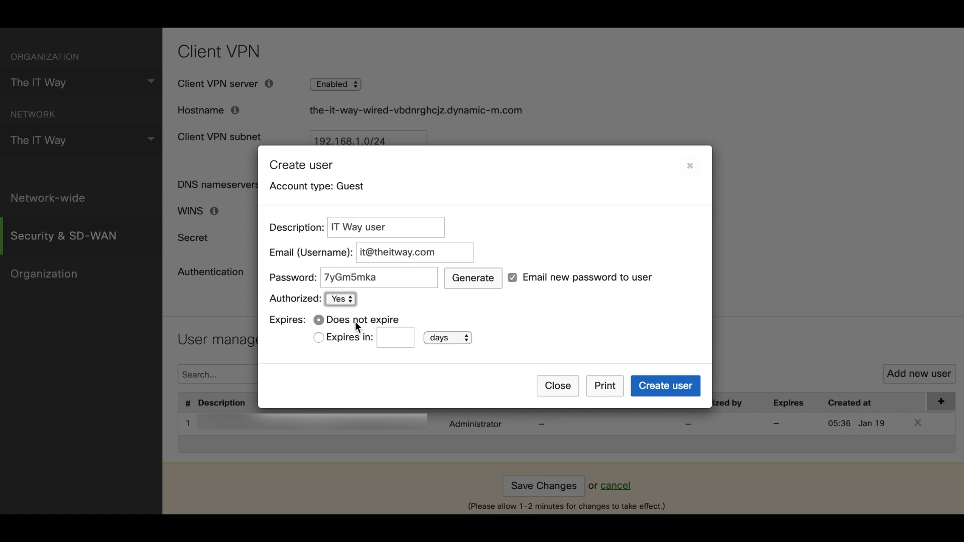
click(351, 334)
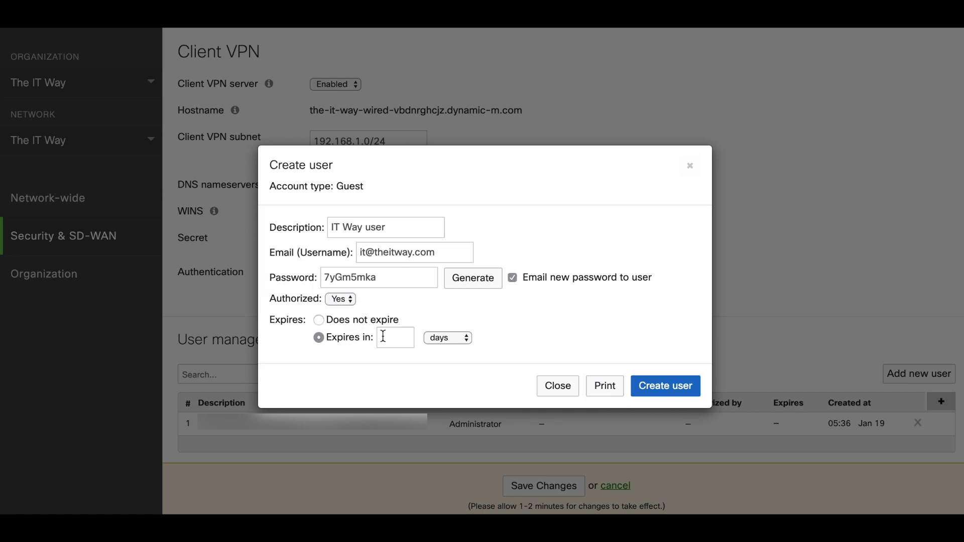
text(10)
Add 'IT Way user' to the user list and save the Client VPN configuration
click(645, 385)
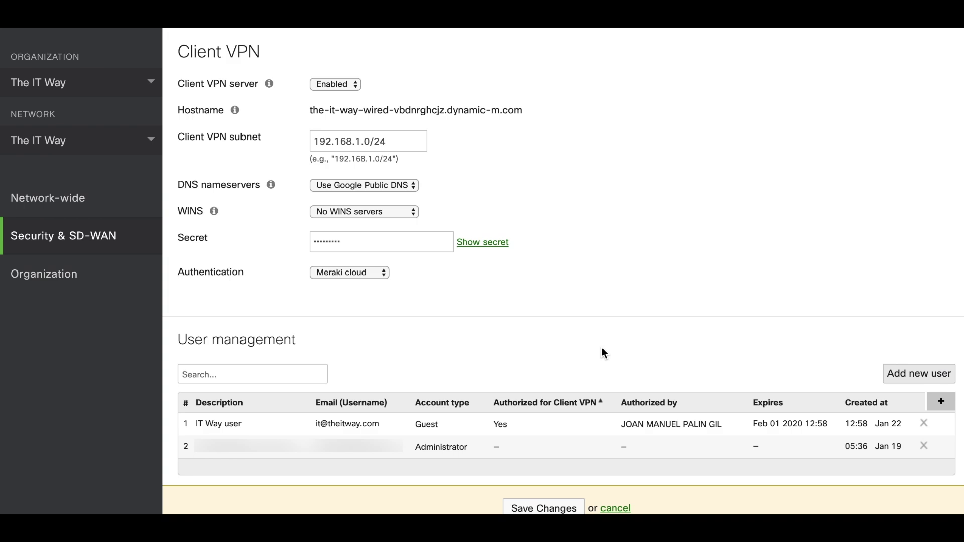
mouse_move(433, 423)
scroll(378, 315, down, 1)
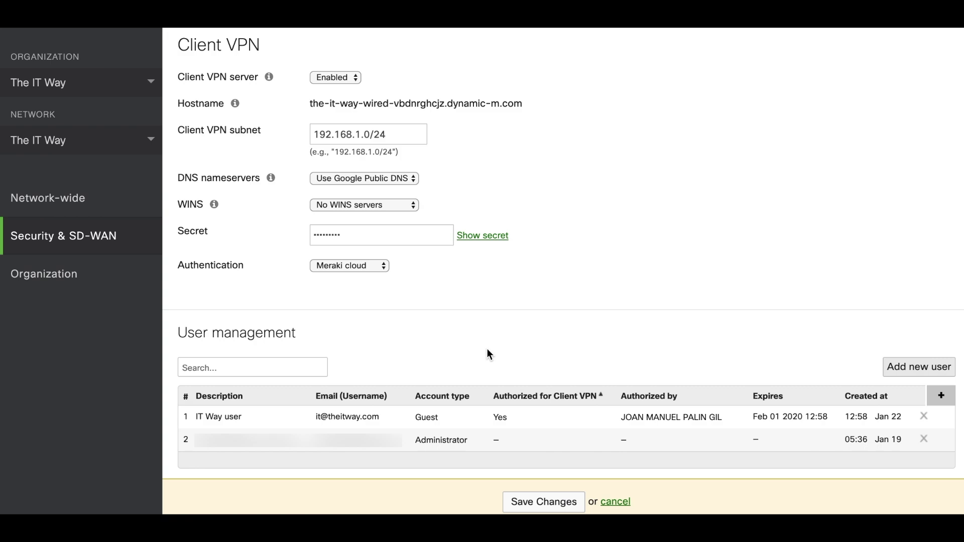
click(536, 502)
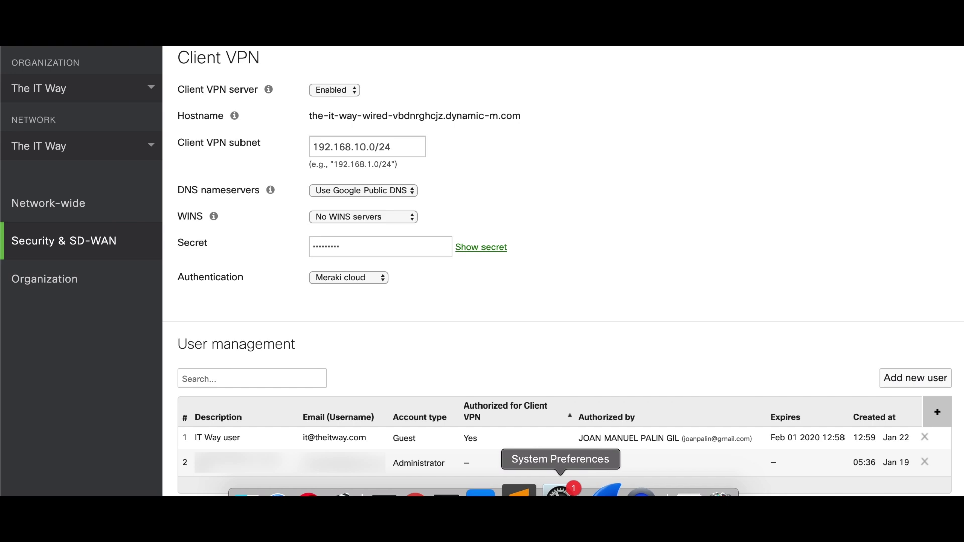
Create a VPN (L2TP over IPSec) network service named 'It Way' in Network preferences
click(559, 492)
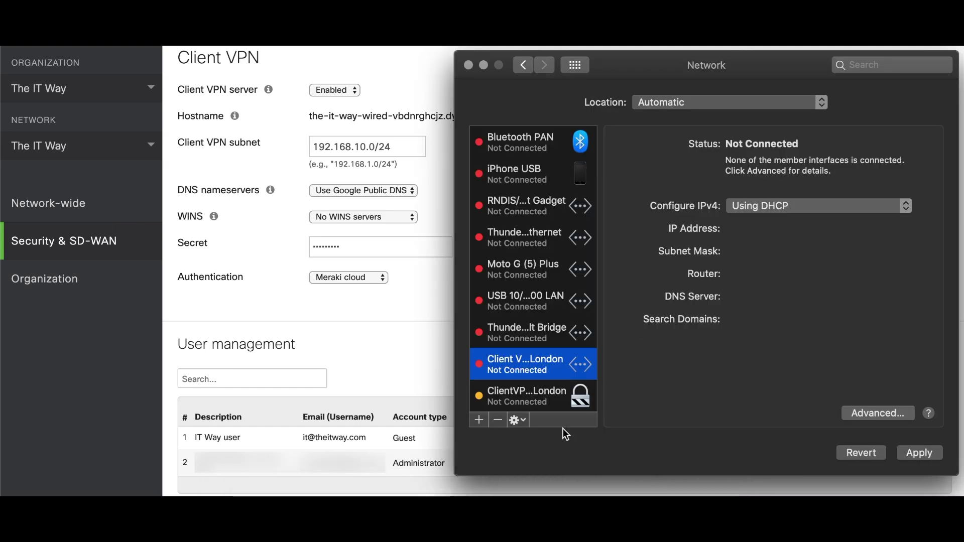
click(479, 420)
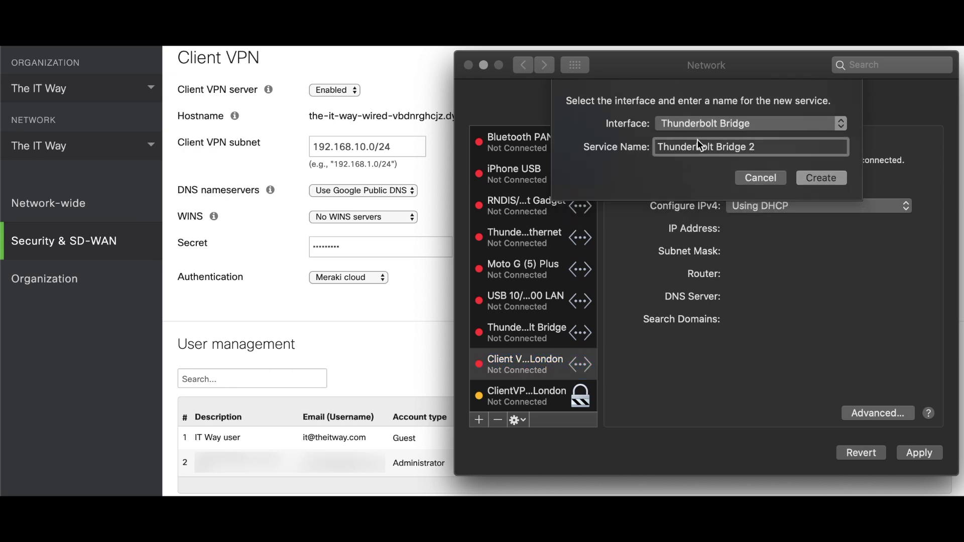
click(699, 131)
click(674, 197)
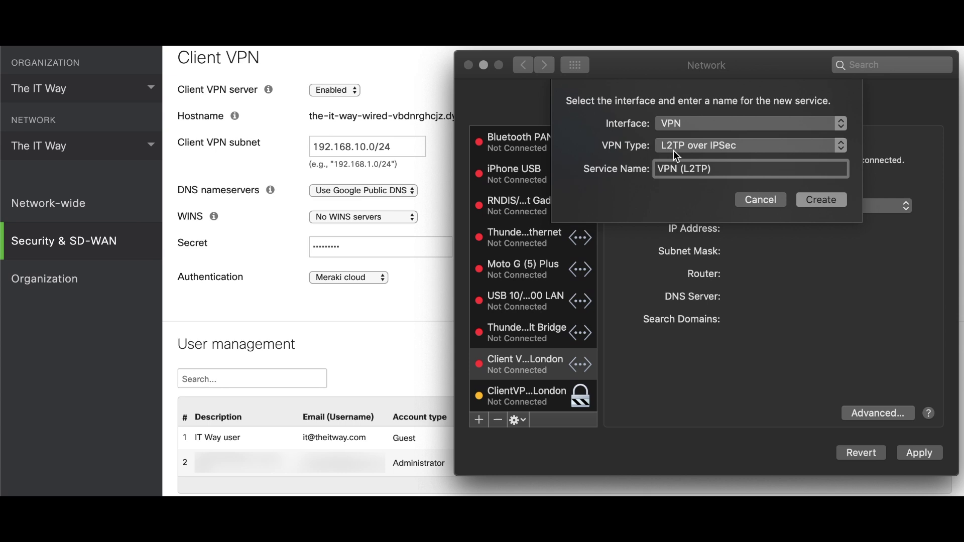
triple_click(703, 169)
text(It Way)
click(820, 200)
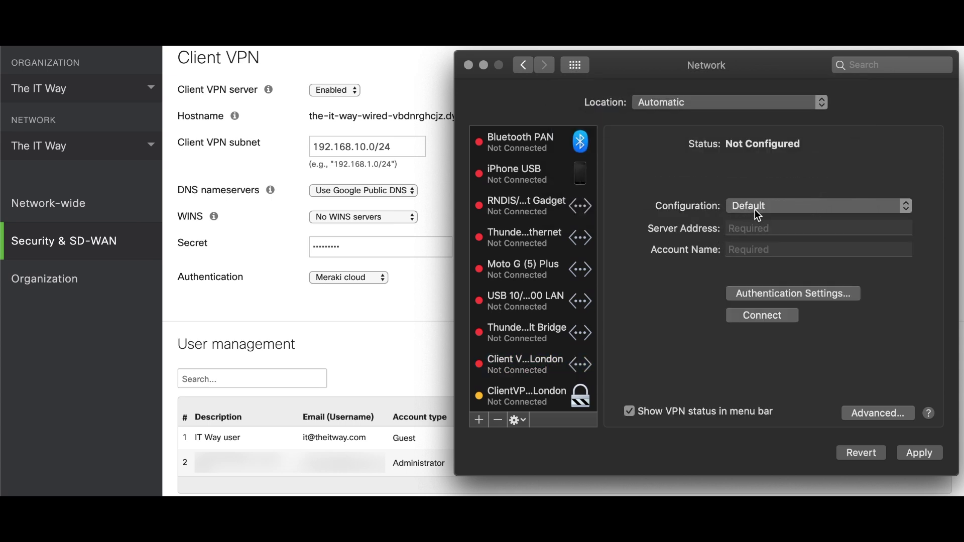
click(742, 229)
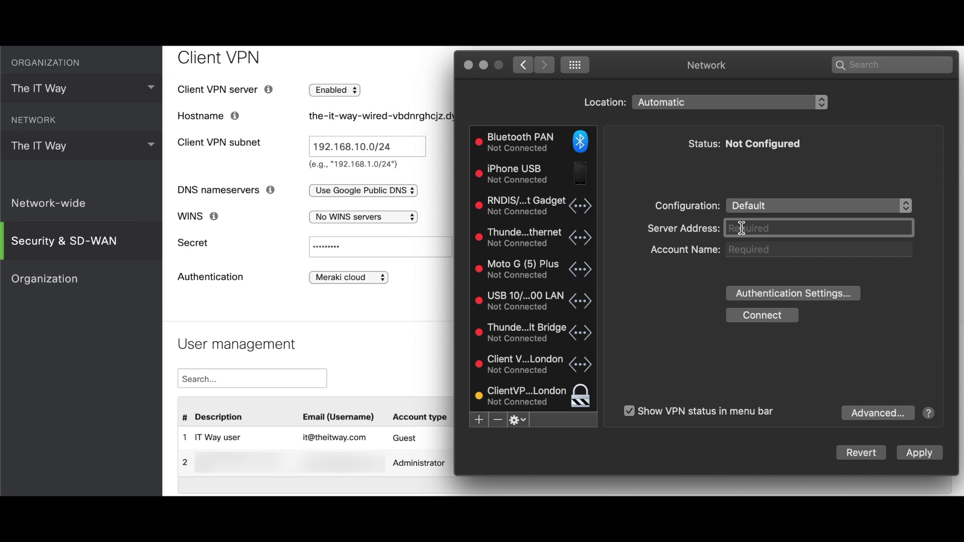
click(438, 164)
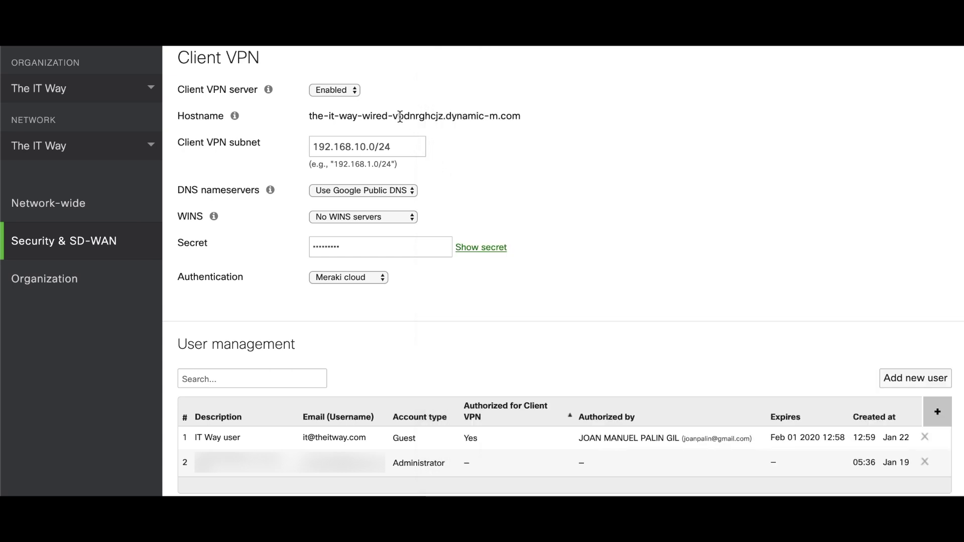
Copy the Meraki hostname and paste it as the It Way VPN's server address
triple_click(400, 116)
key(super+c)
mouse_move(495, 489)
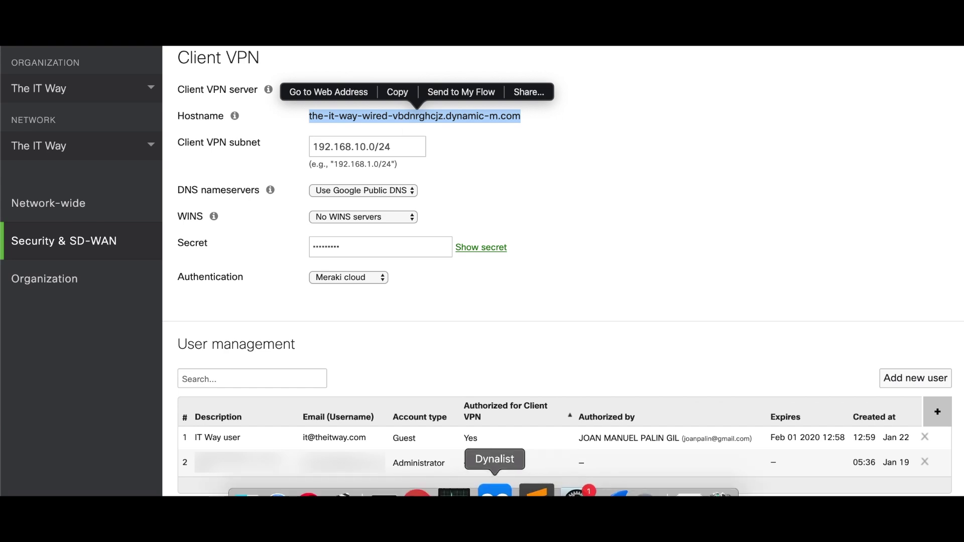
click(574, 492)
key(super+v)
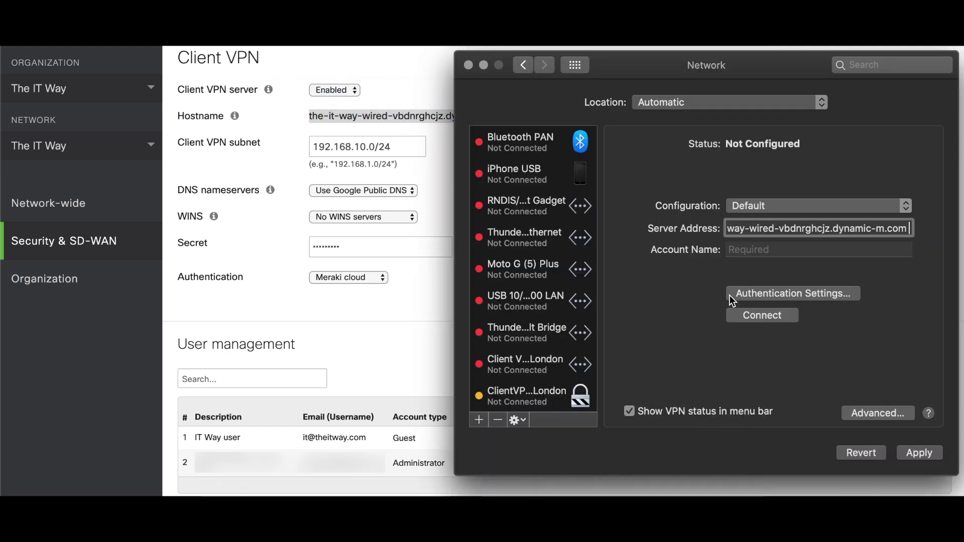
Enter the guest user's e-mail username as the VPN account name
click(763, 256)
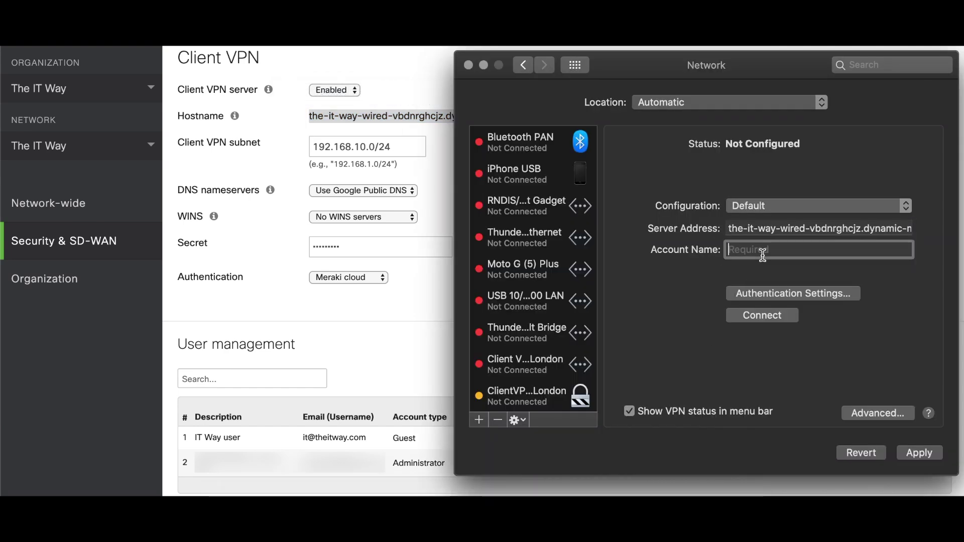
click(388, 385)
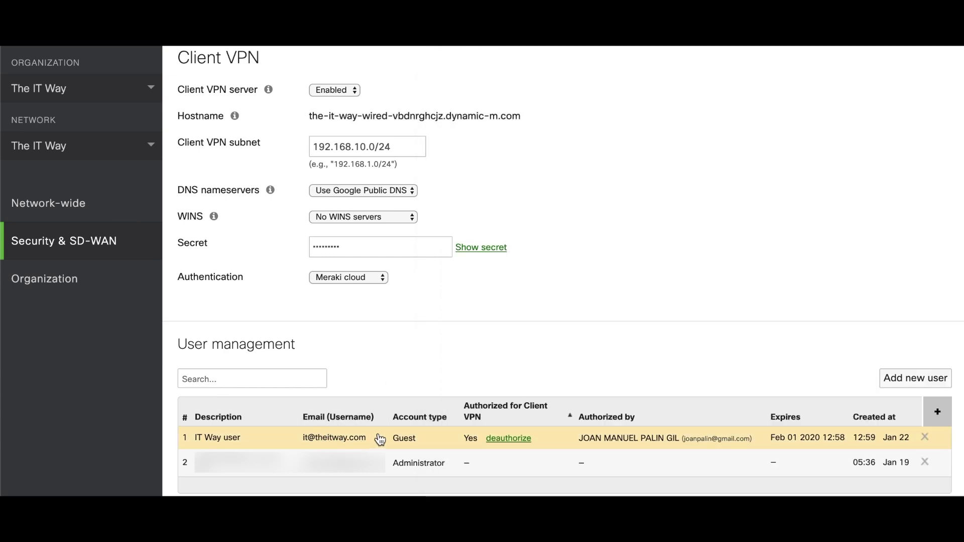
click(558, 506)
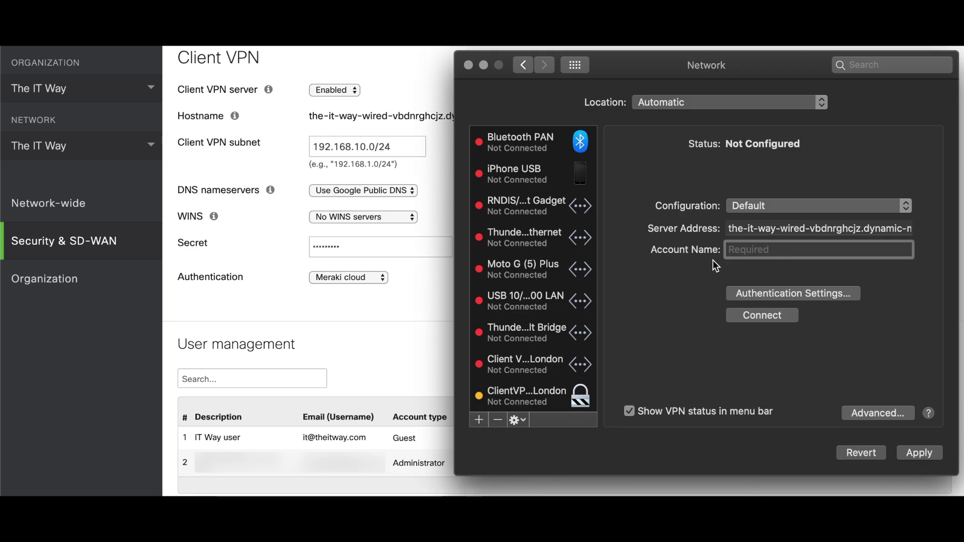
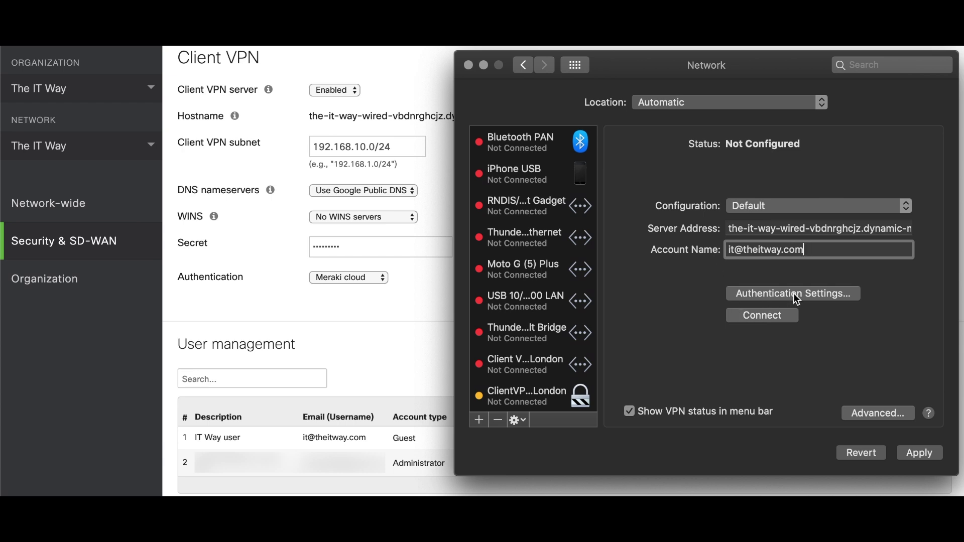
Enter the user's password and the Meraki shared secret in Authentication Settings and confirm
click(795, 296)
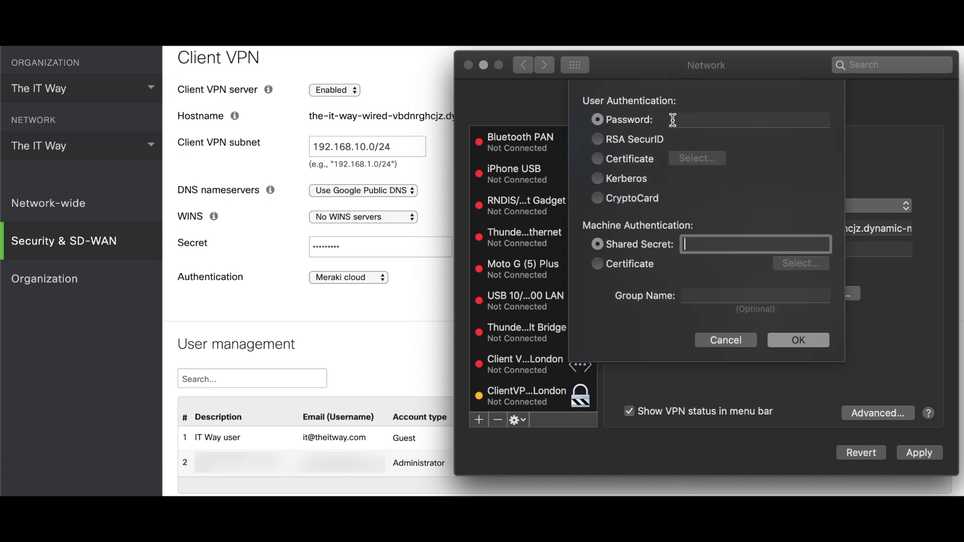
click(685, 122)
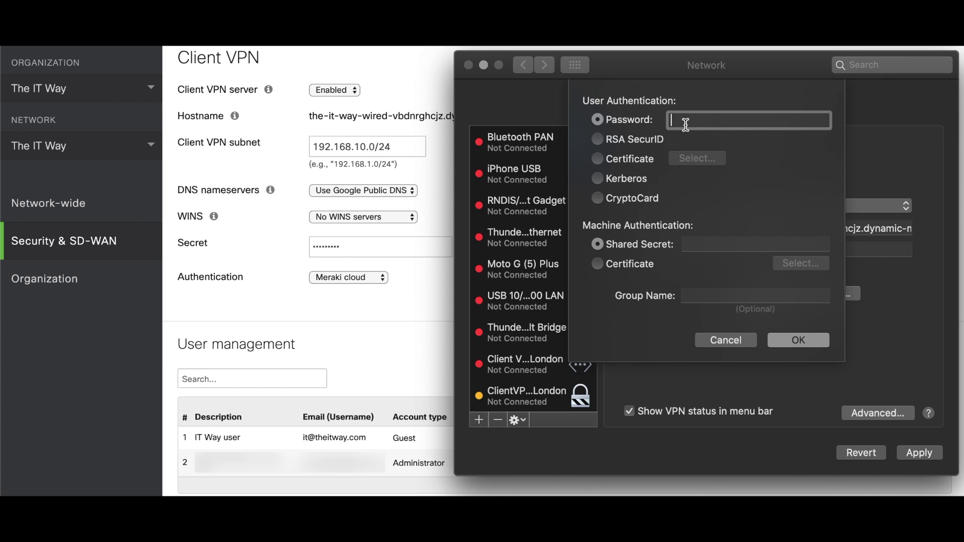
text(•••••••••••)
click(696, 245)
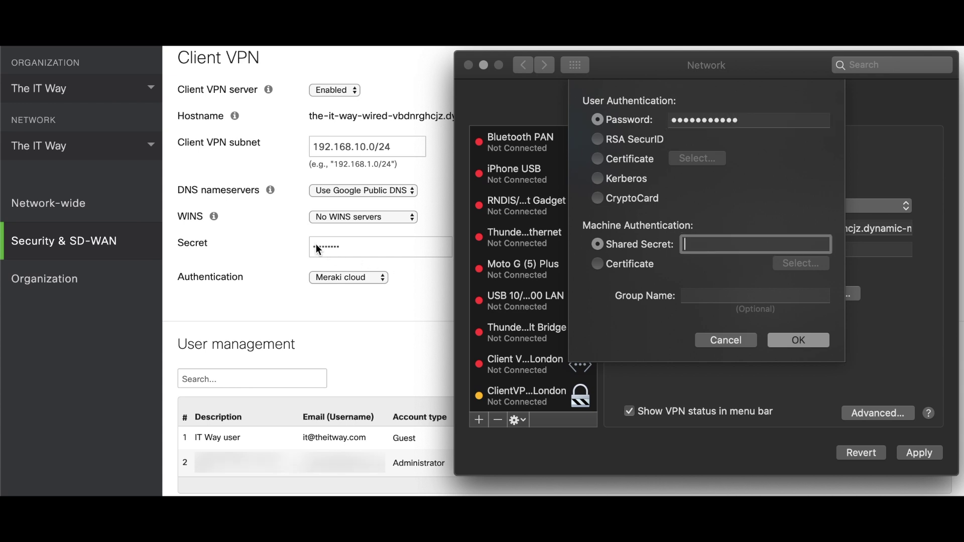
text(••••••••)
click(791, 336)
Apply the It Way VPN settings and connect it, receiving IP address 10.50.178.32
click(869, 418)
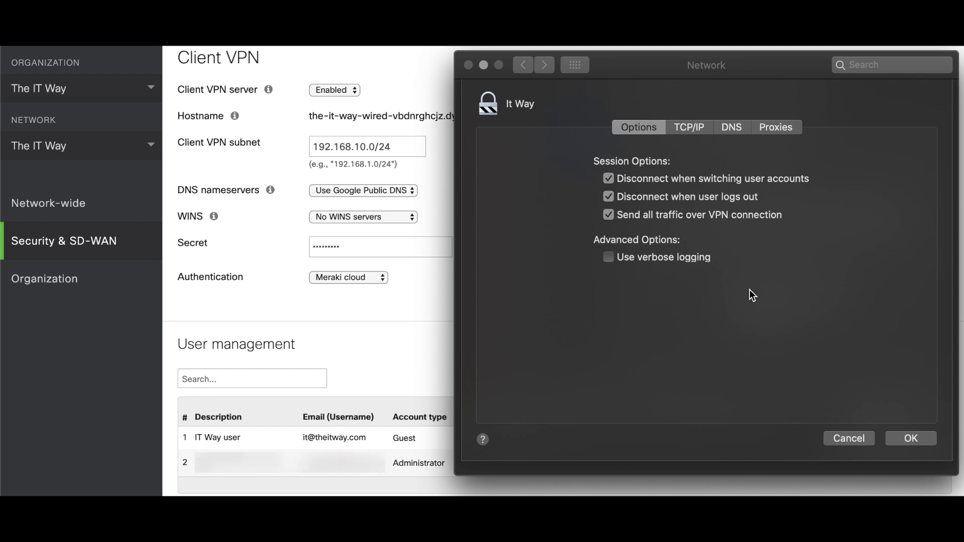
click(911, 440)
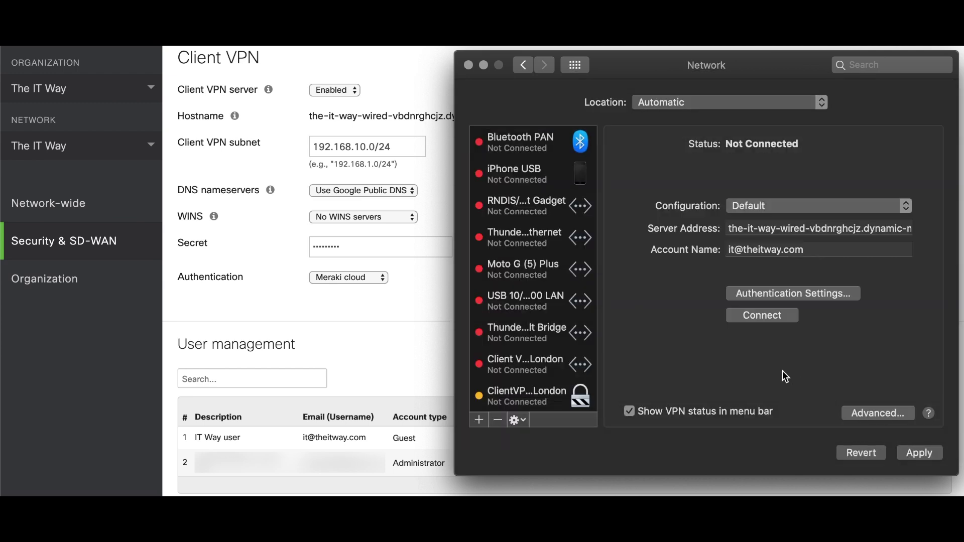
click(763, 316)
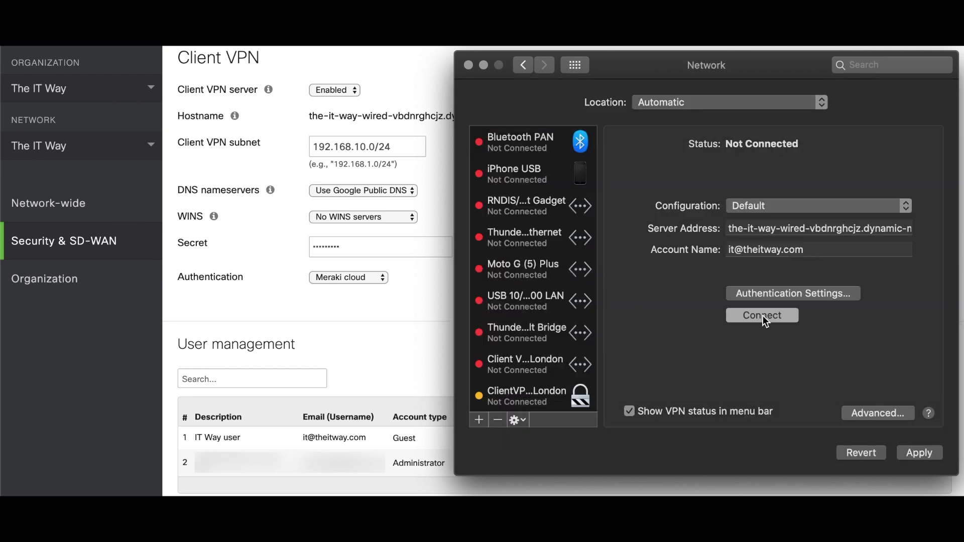
click(837, 156)
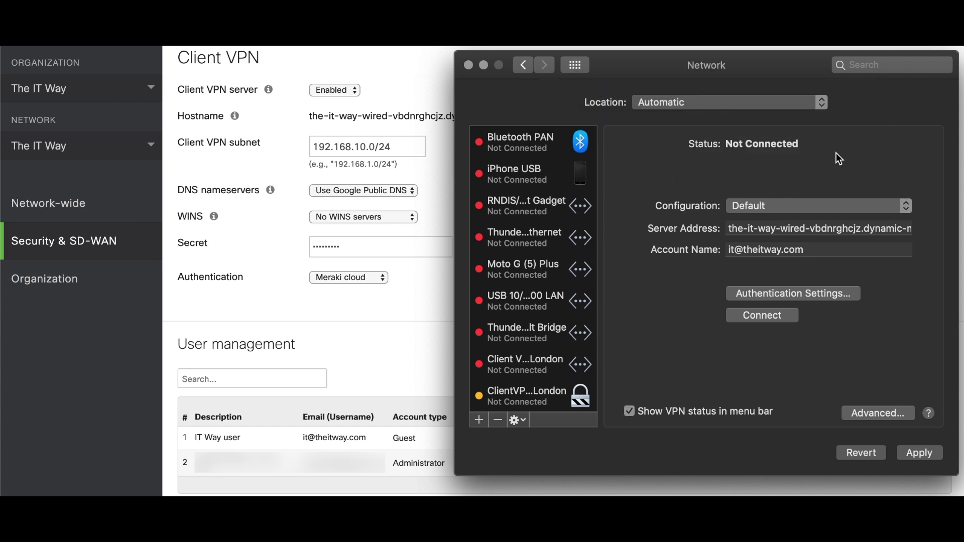
click(752, 317)
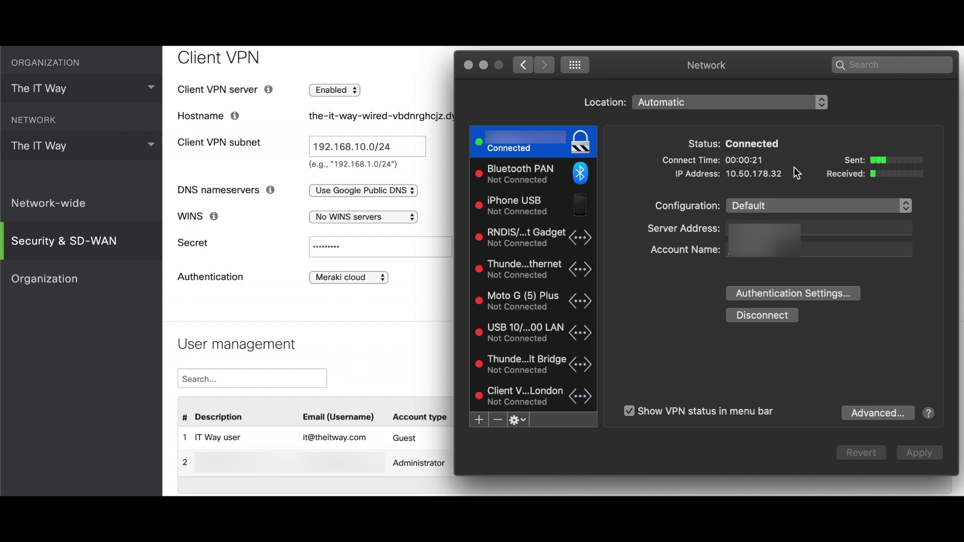
Filter the Wireshark capture with 'udp.port==500 or udp.port==4500', leaving 405 of 897 packets
mouse_move(482, 496)
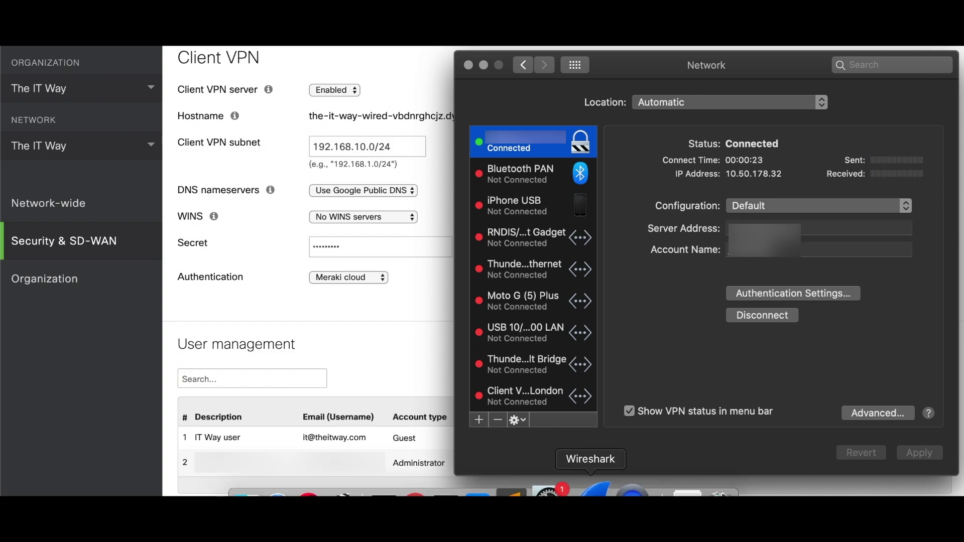
click(578, 495)
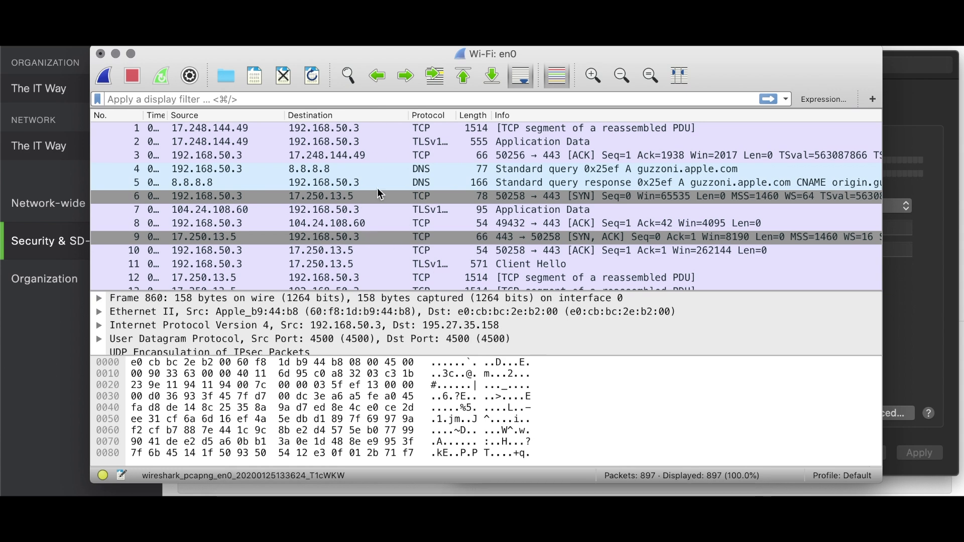
scroll(378, 191, down, 20)
scroll(377, 190, down, 20)
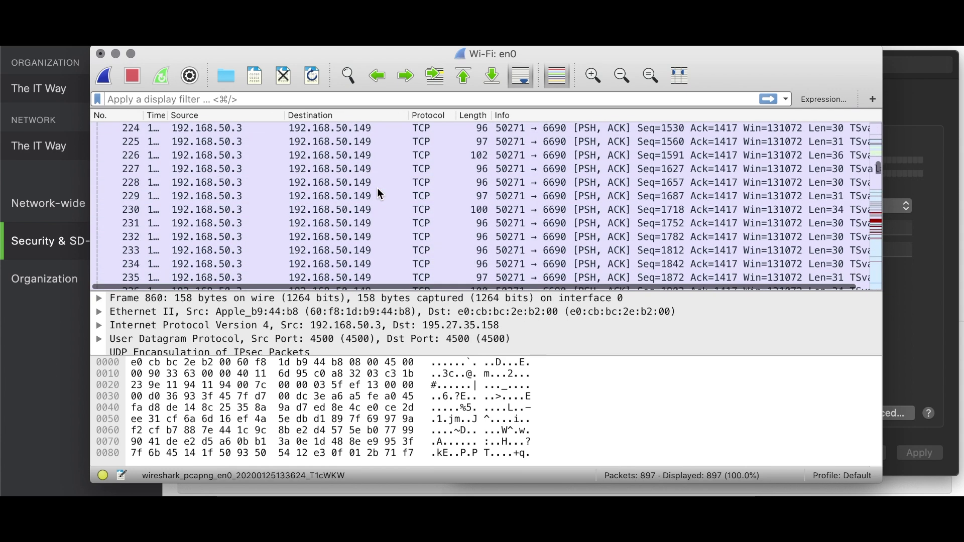
scroll(378, 190, up, 20)
scroll(379, 194, up, 15)
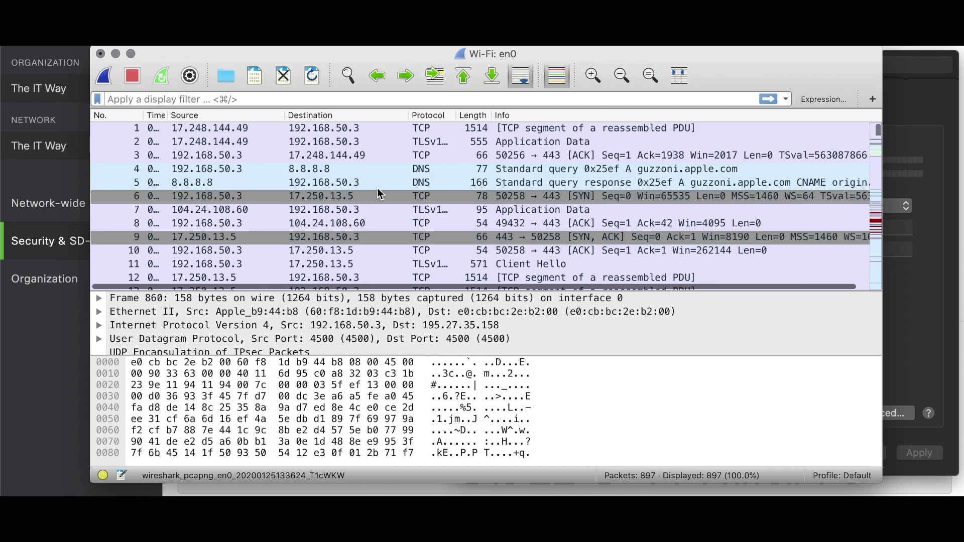
click(312, 97)
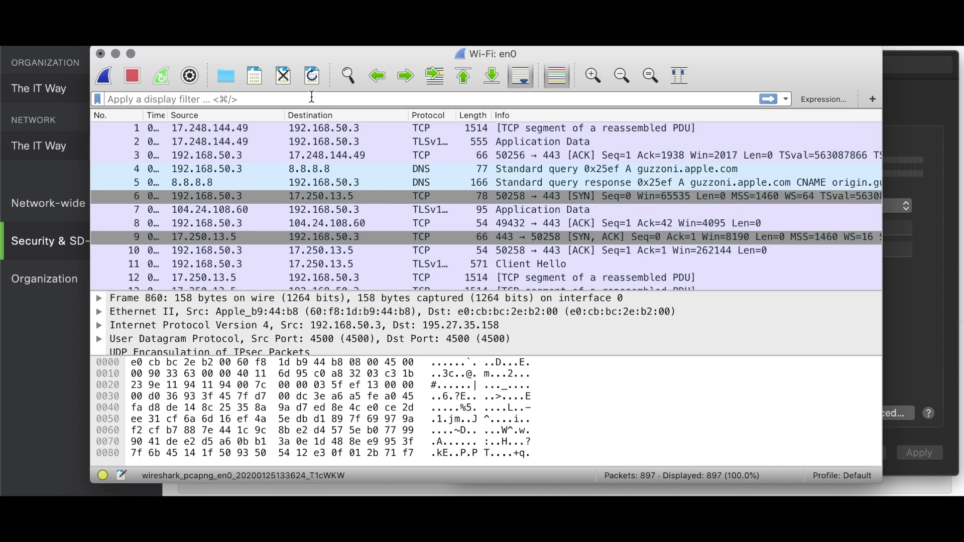
text(udp.po)
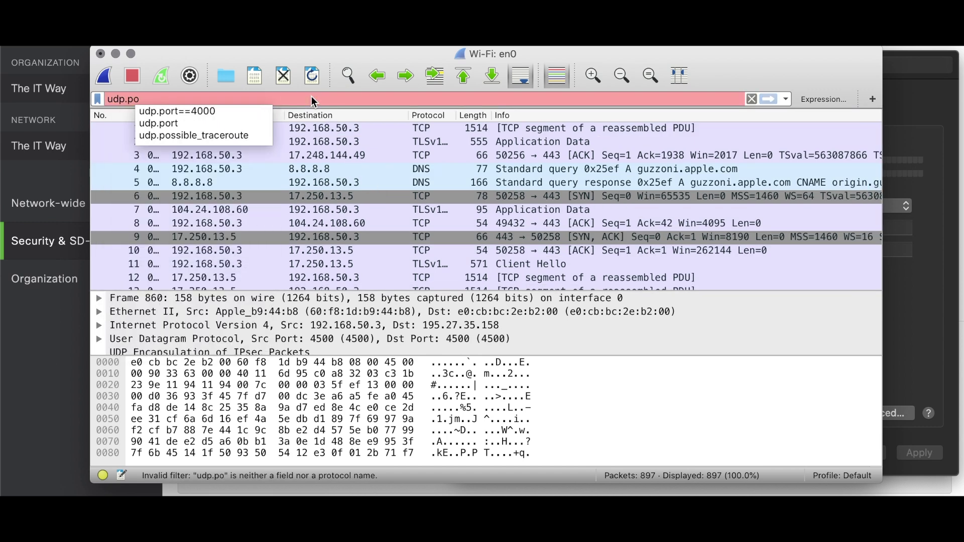
text(rt==5)
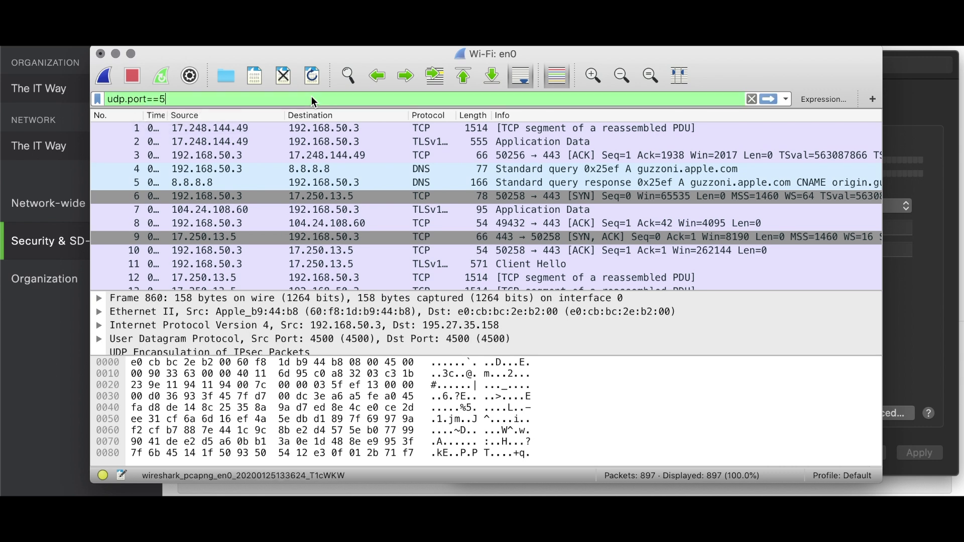
text(00 or u)
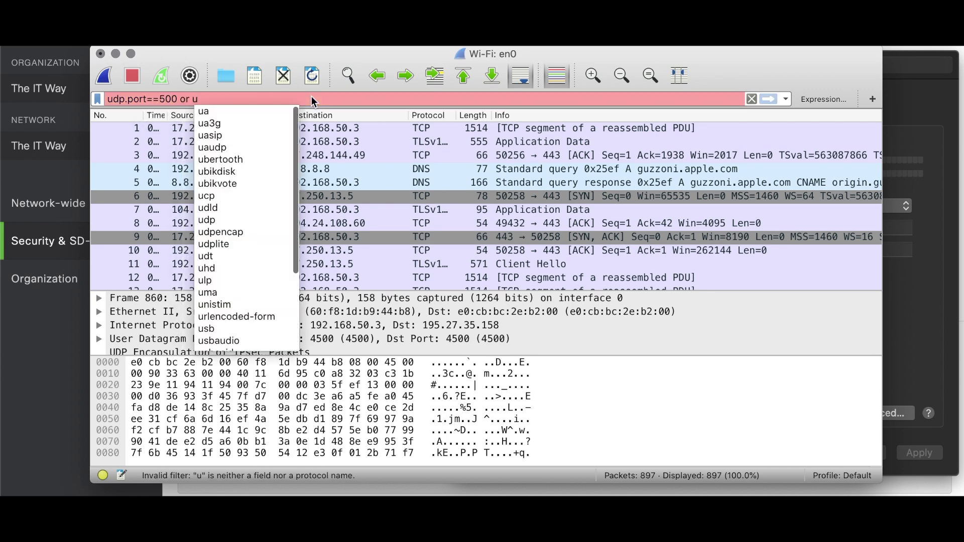
text(dp.port==)
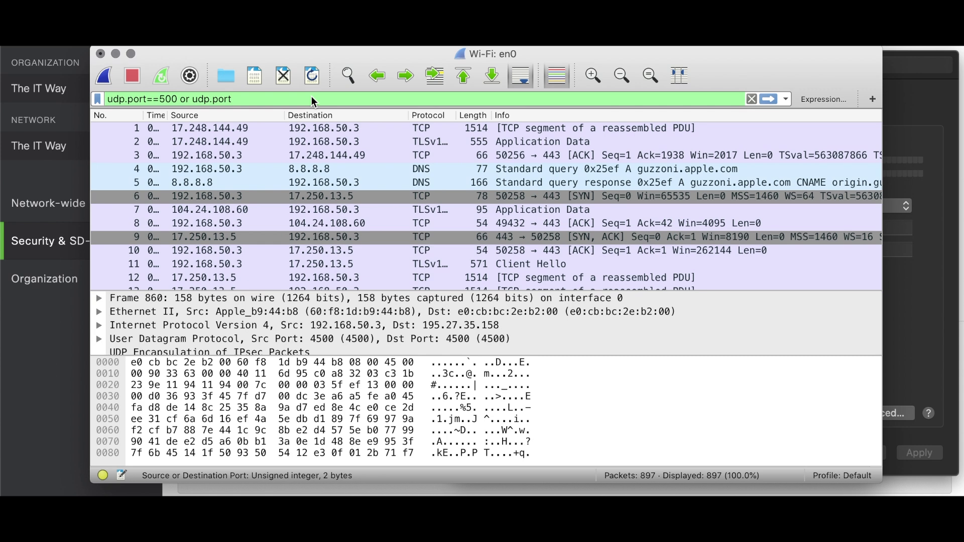
text(4500)
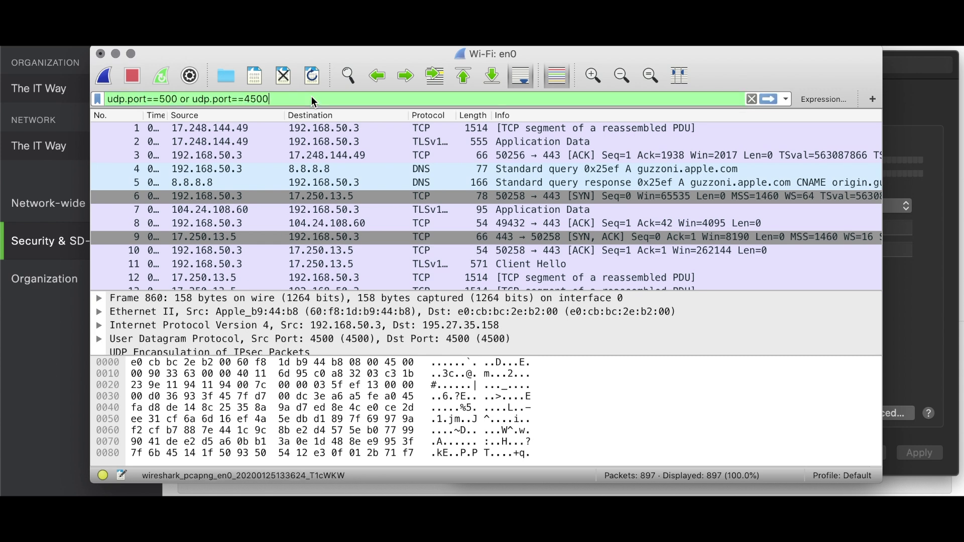
key(Return)
Inspect the ISAKMP Main Mode packets, frames 98 through 104
scroll(345, 184, up, 20)
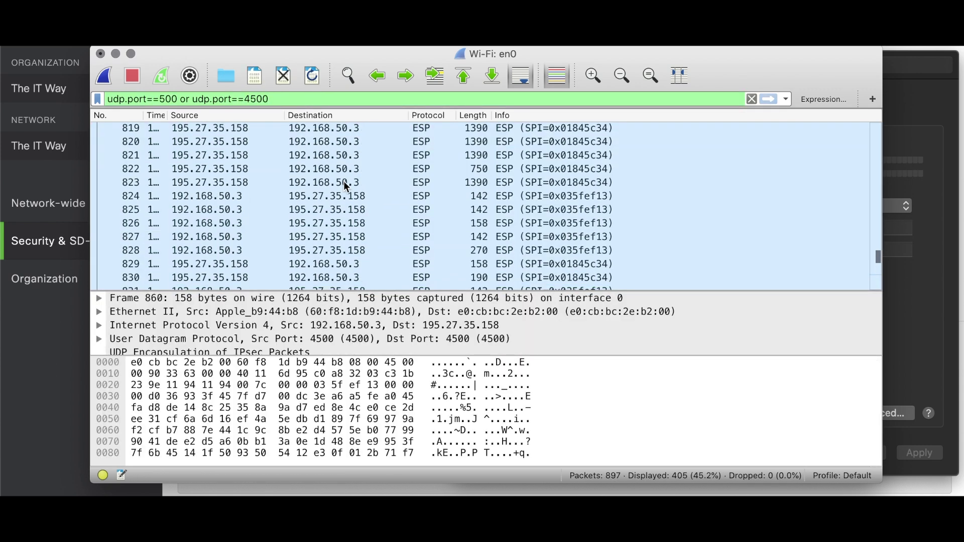
scroll(346, 185, up, 5)
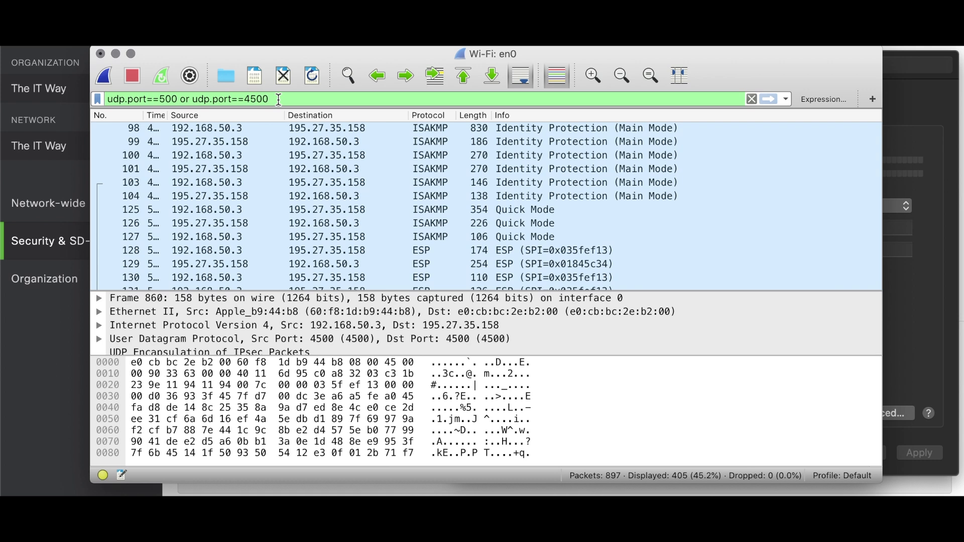
click(209, 129)
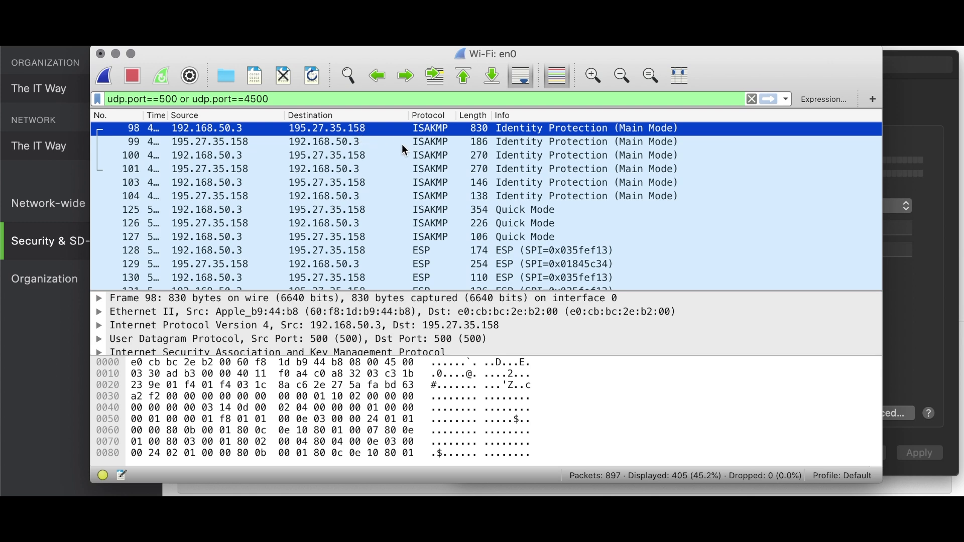
click(426, 199)
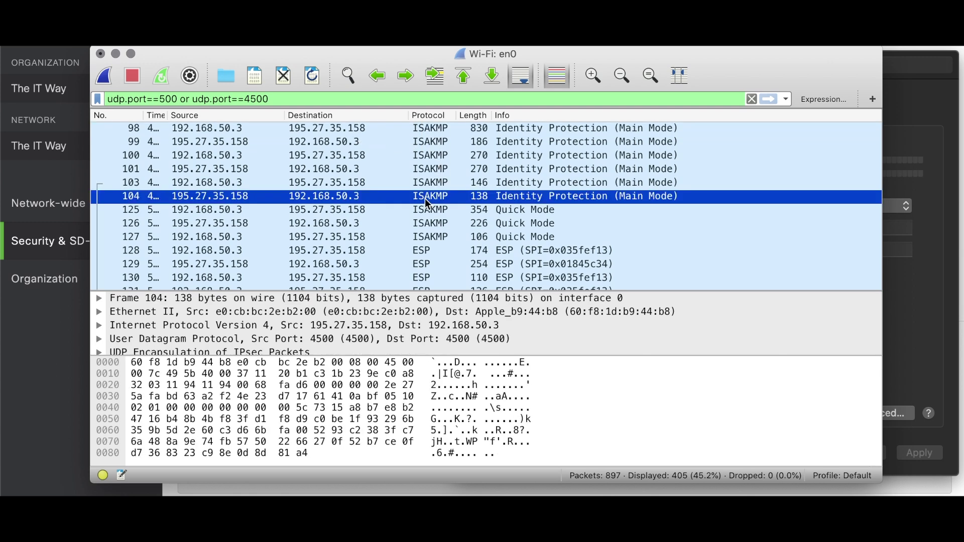
click(408, 168)
click(396, 143)
click(374, 128)
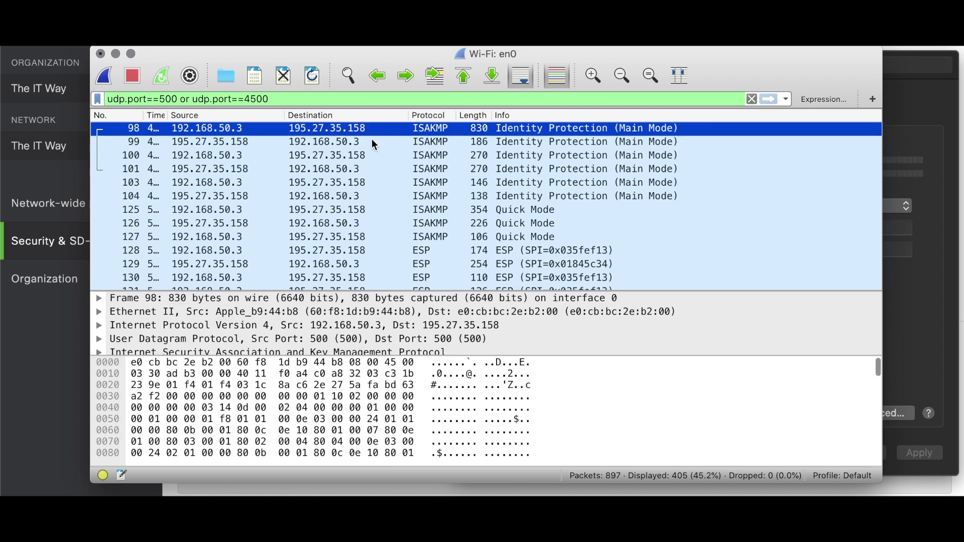
click(371, 144)
click(368, 157)
click(366, 172)
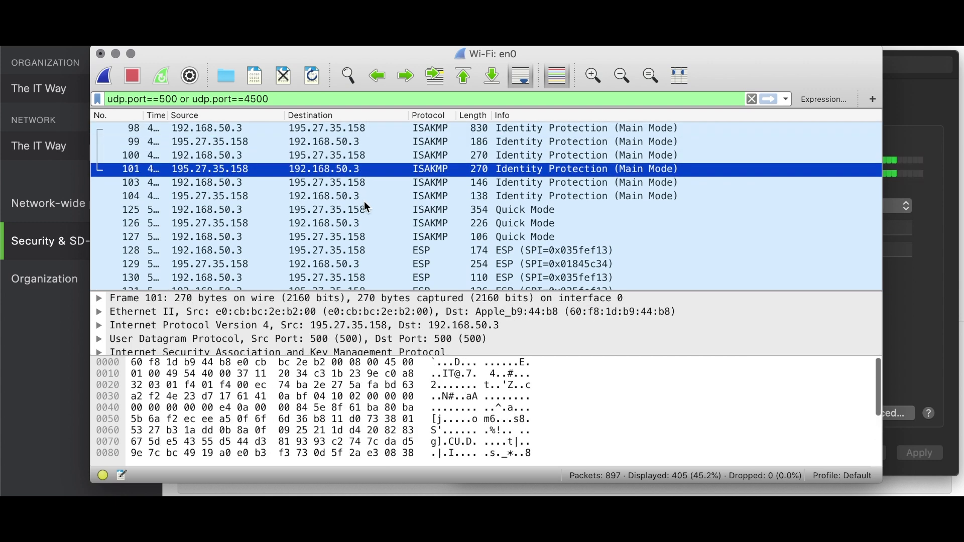
click(365, 202)
Inspect Quick Mode packet 126, then ESP packets 128, 140, 385 and 409
click(360, 221)
click(362, 250)
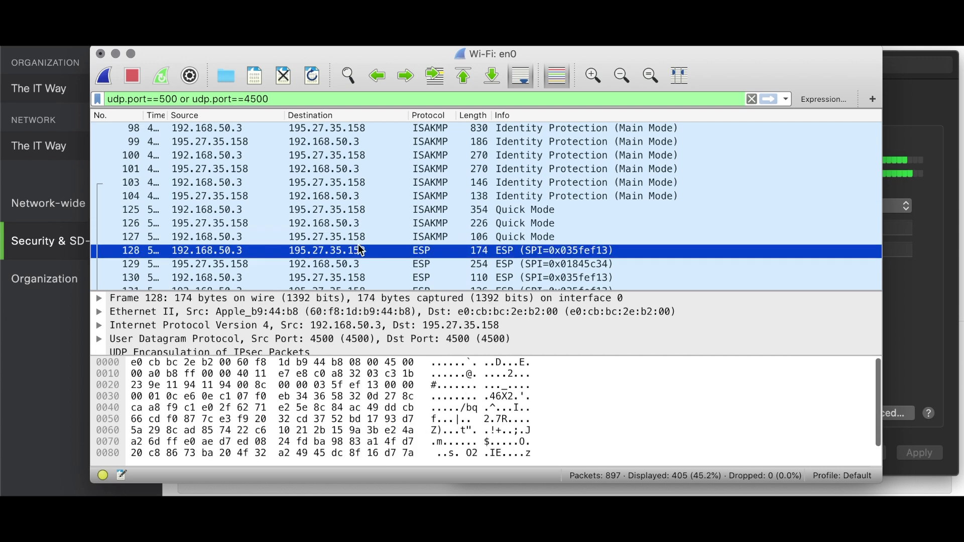
scroll(403, 247, down, 5)
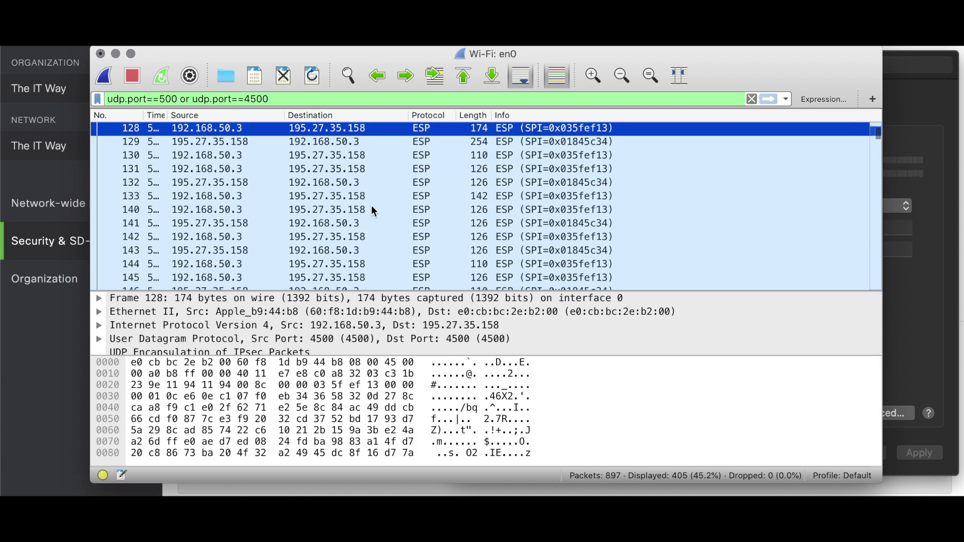
click(372, 209)
scroll(372, 206, down, 15)
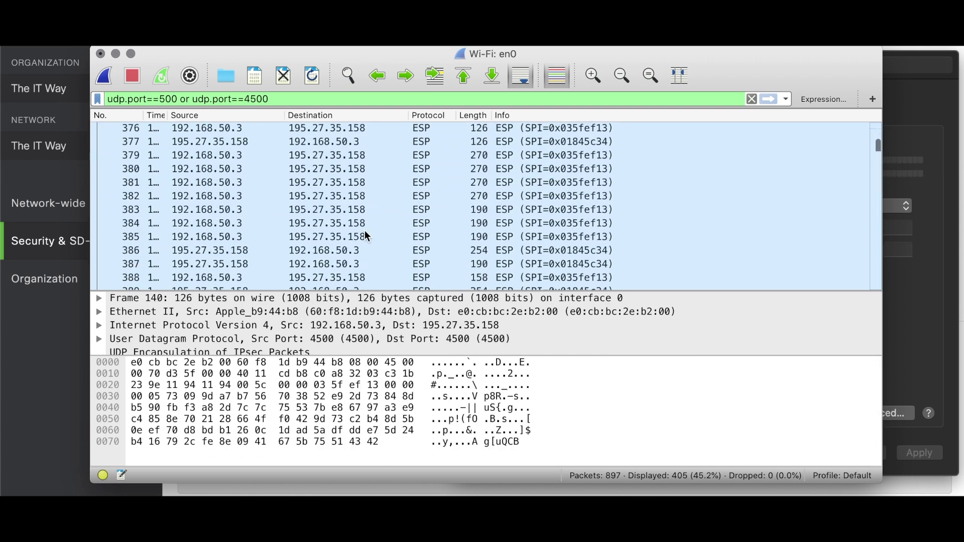
click(367, 236)
scroll(365, 231, down, 8)
click(367, 210)
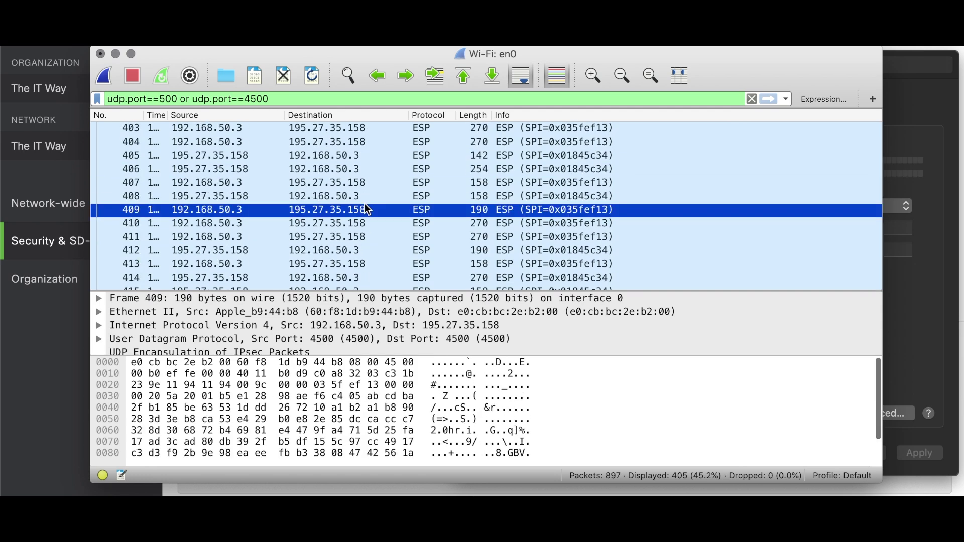